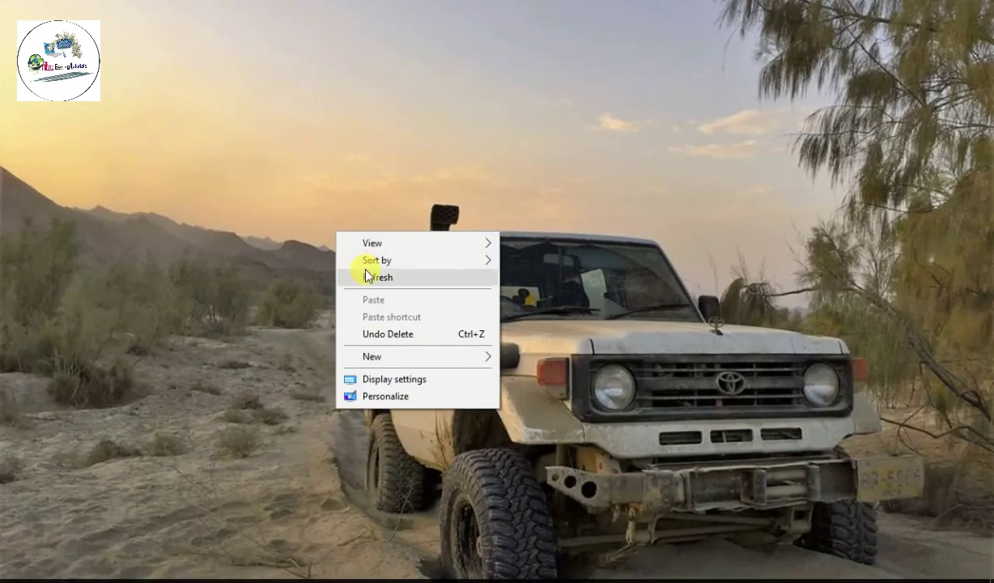
Step: Refresh the Windows desktop from its right-click menu
click(365, 275)
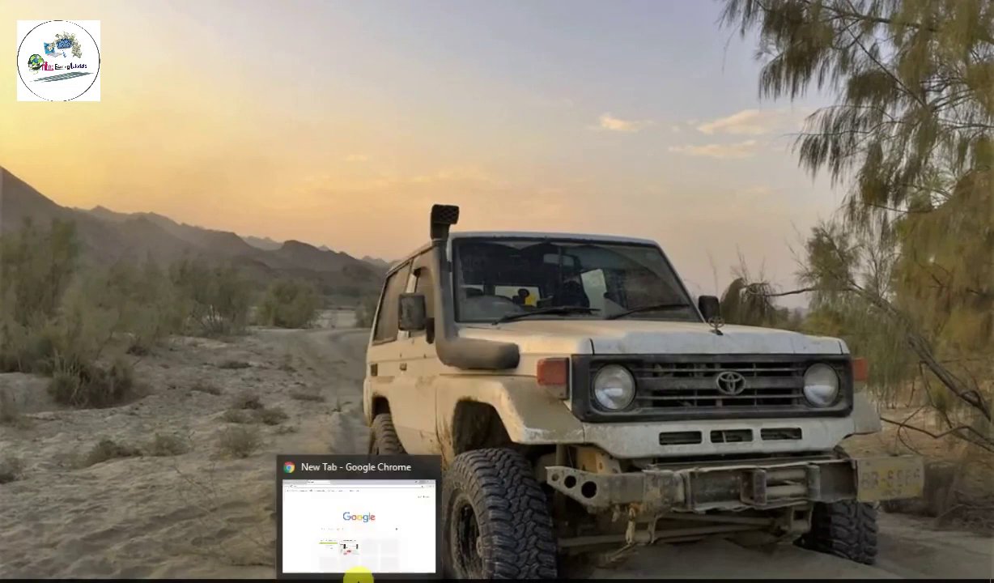
Step: Bring Chrome forward and load the router admin page at 192.168.10.1
click(362, 569)
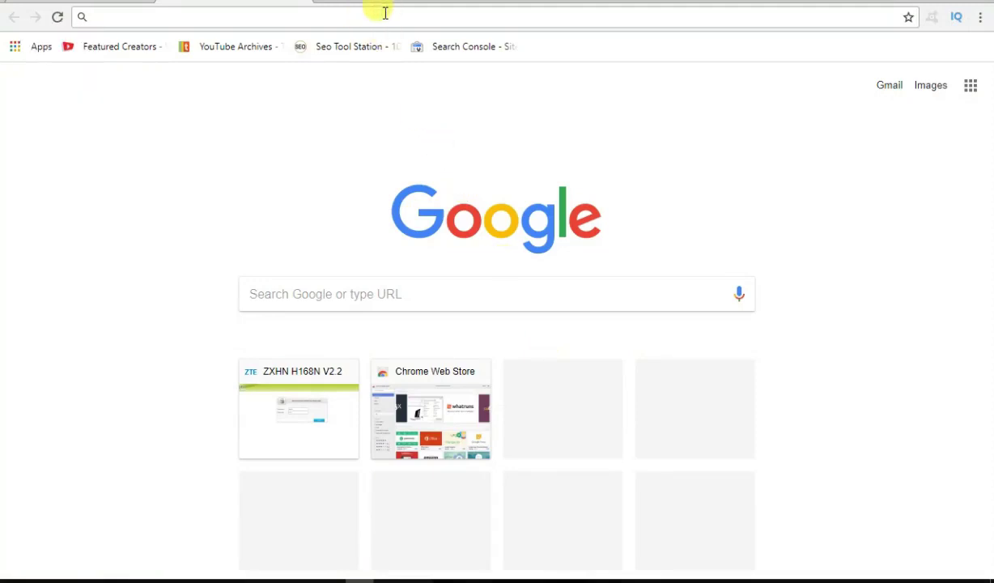
text(1)
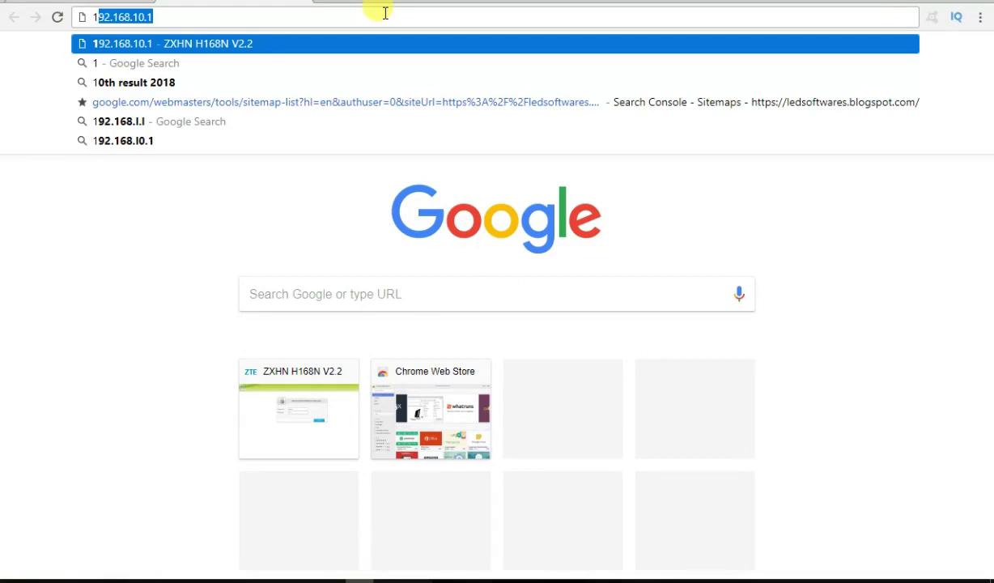
text(92)
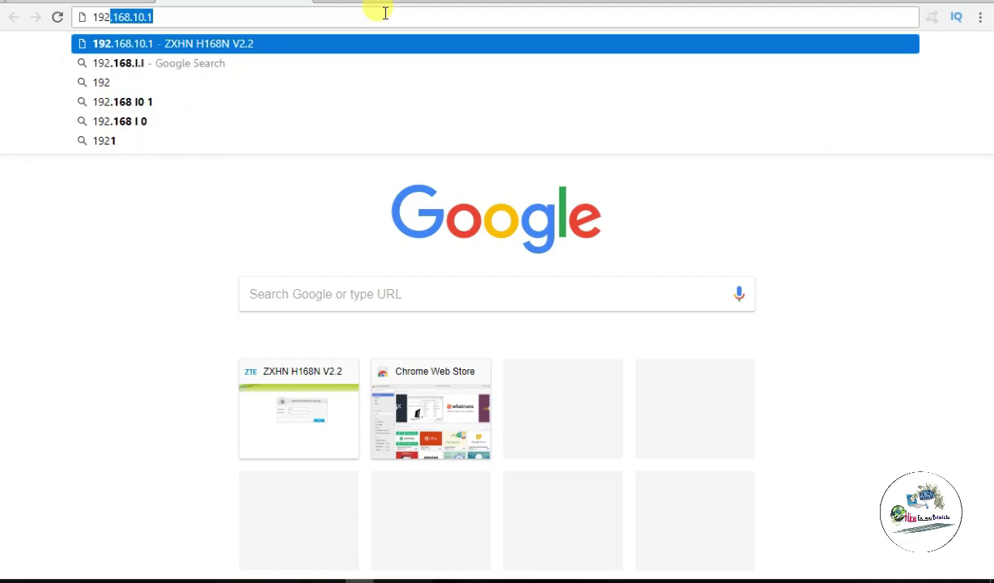
text(.16)
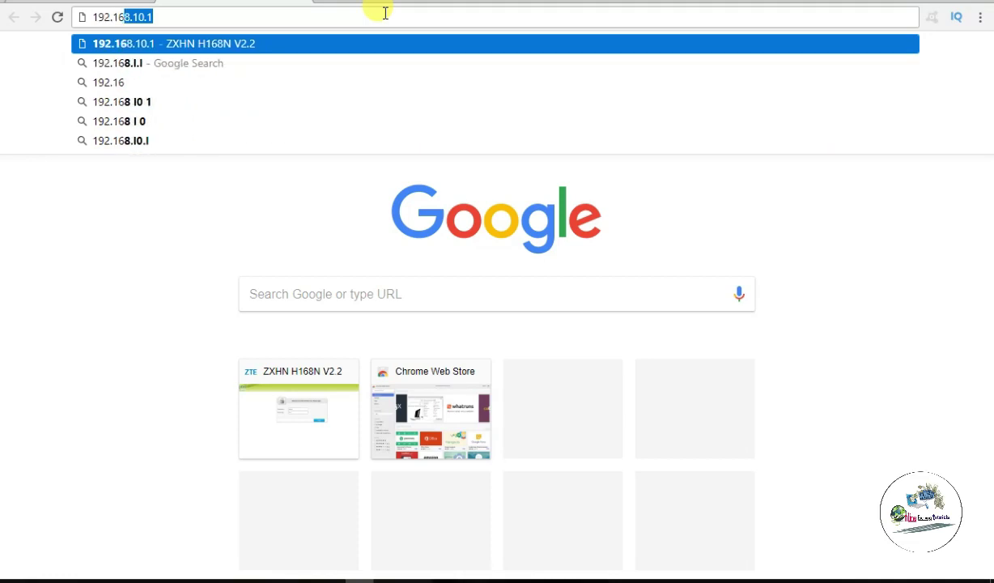
text(8.10)
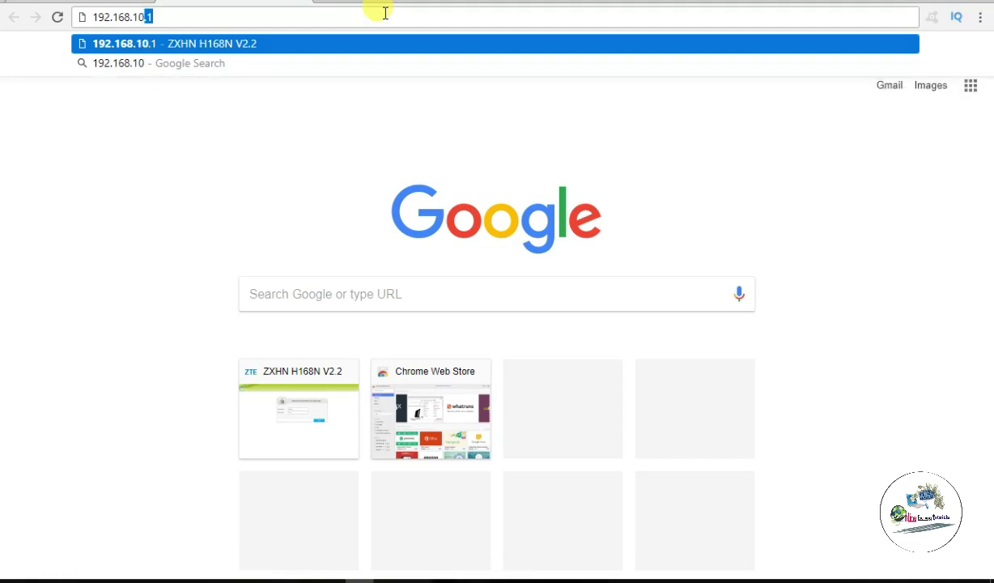
text(.)
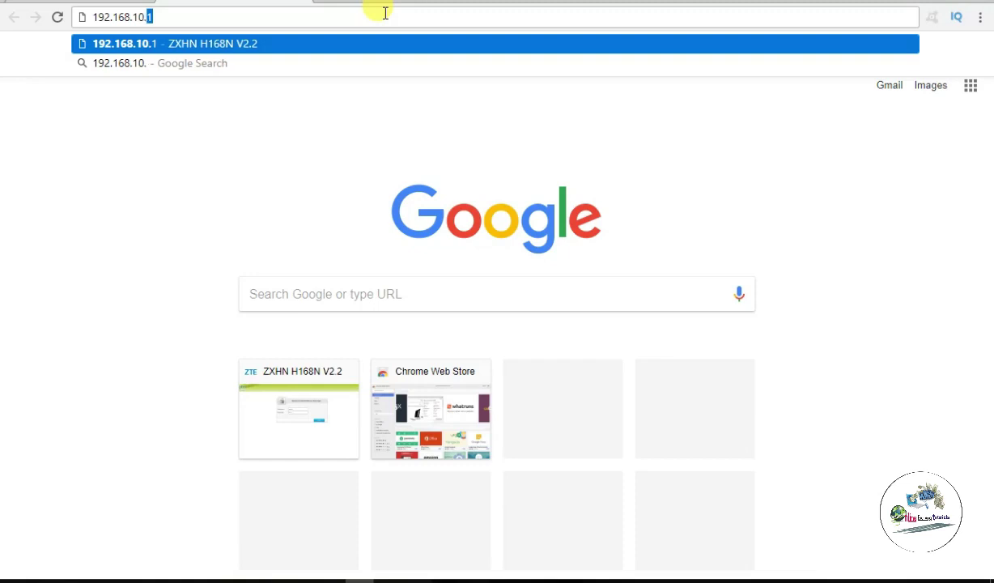
text(1)
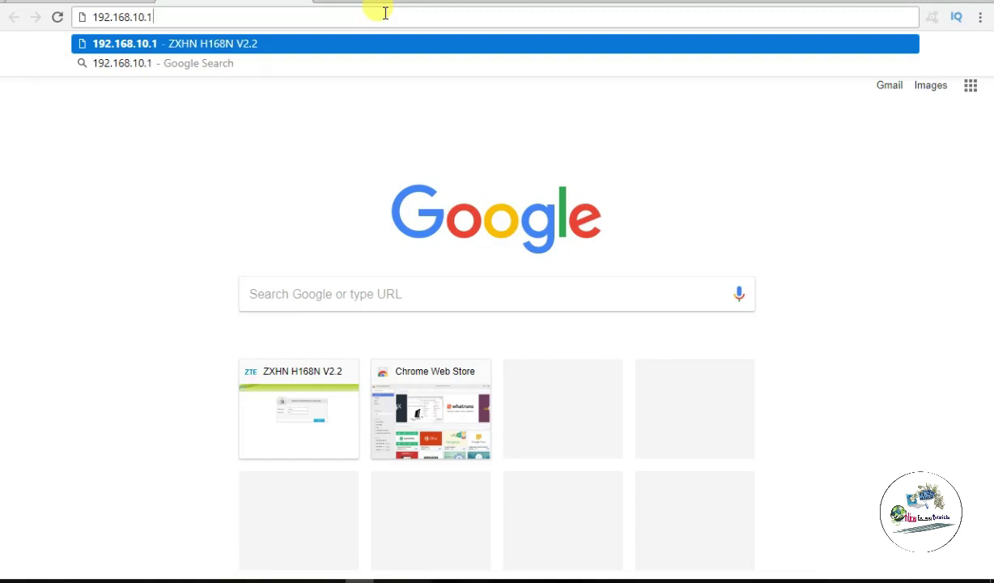
key(Return)
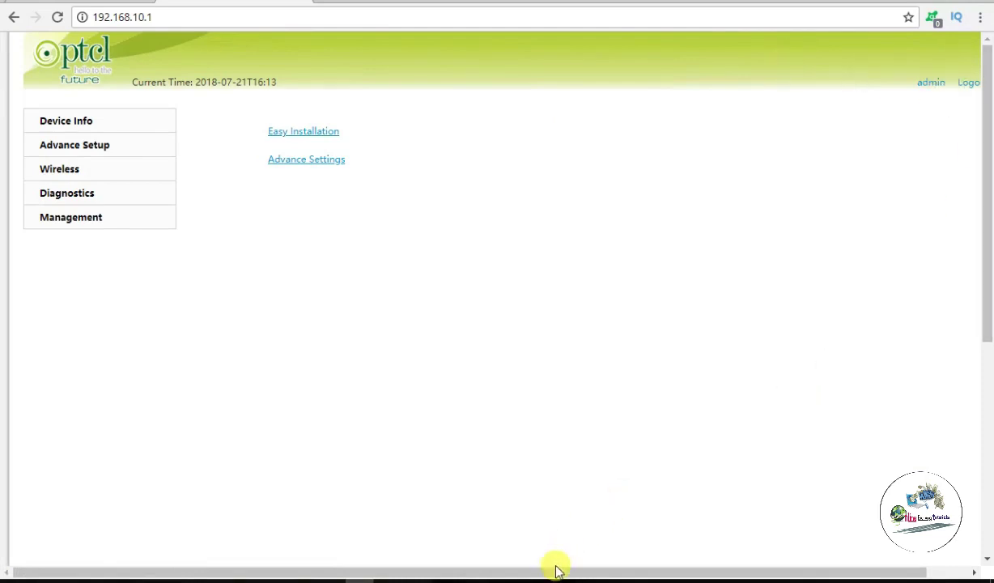
drag(555, 572, 692, 567)
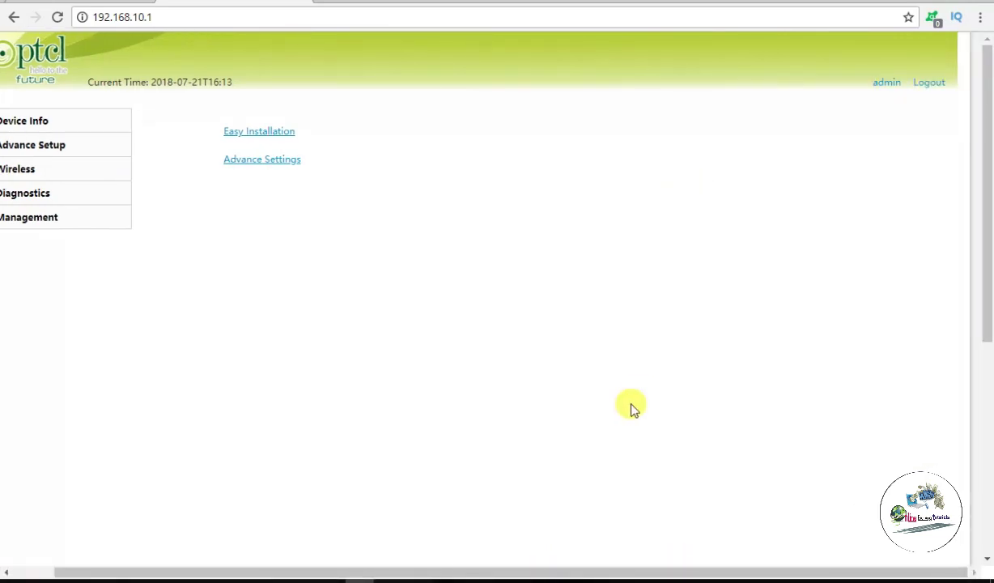
drag(496, 573, 355, 572)
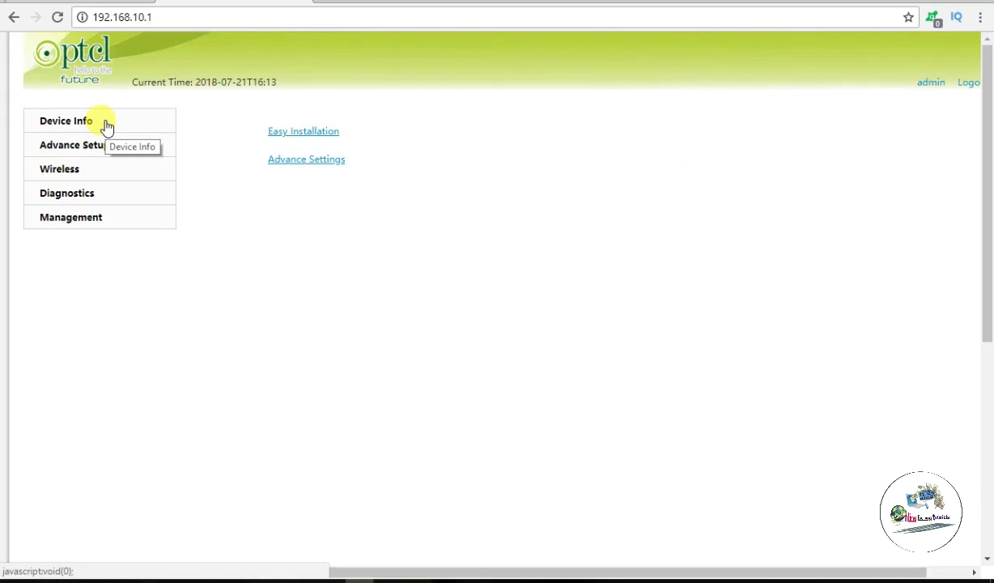
Step: View Device Info's DHCP lease table, refresh it three times, then go to Advance Setup
click(105, 123)
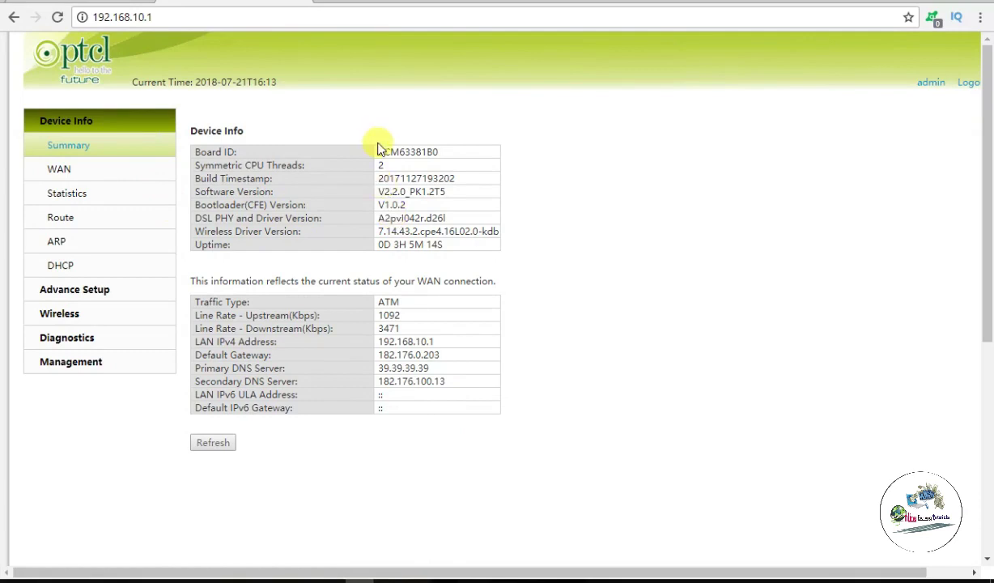
click(68, 268)
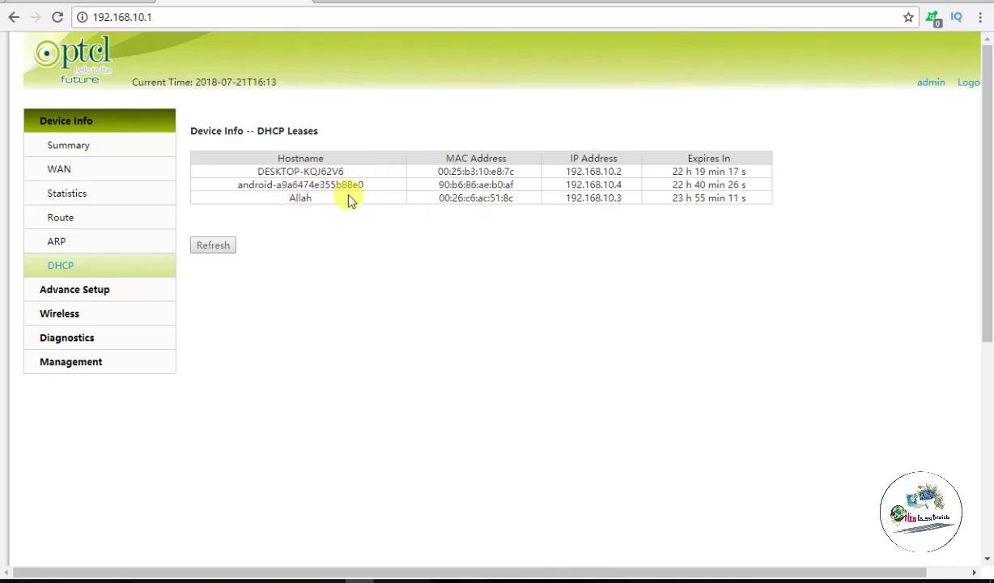
click(204, 253)
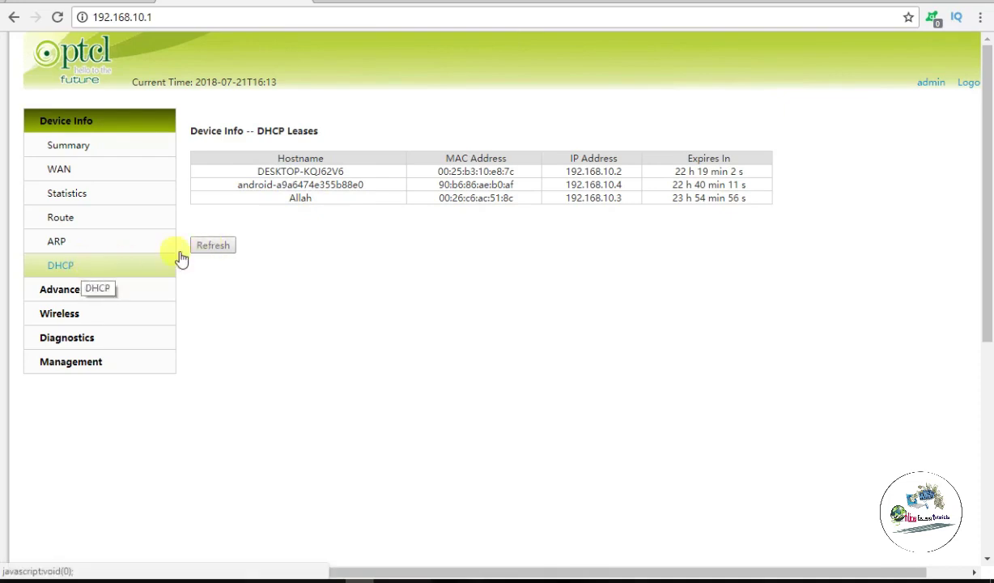
click(226, 245)
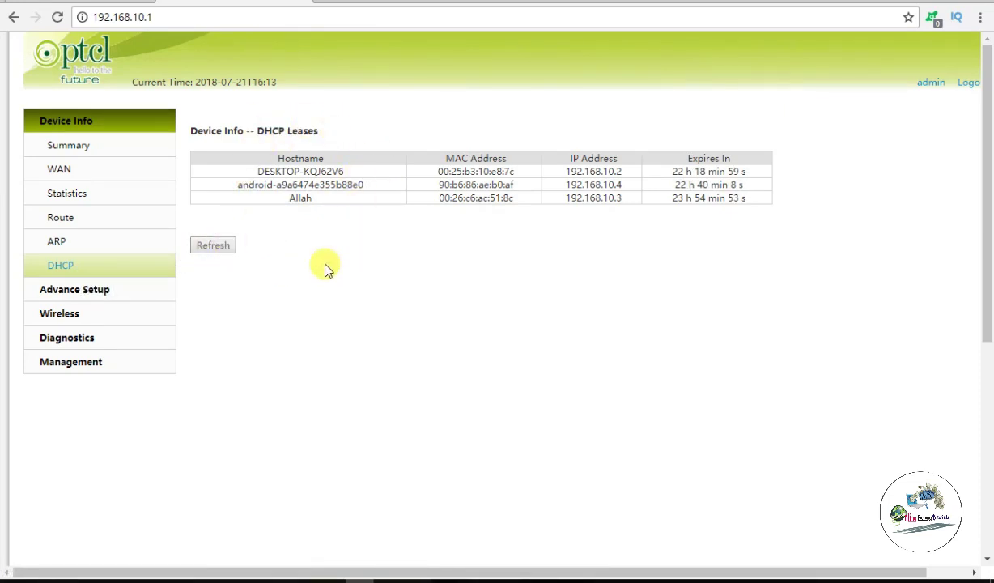
click(226, 246)
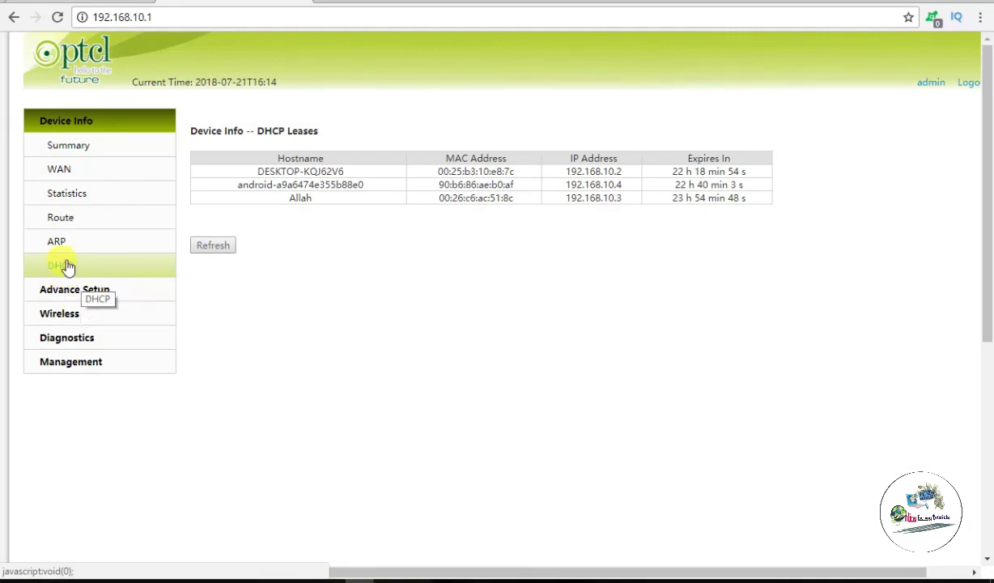
click(89, 296)
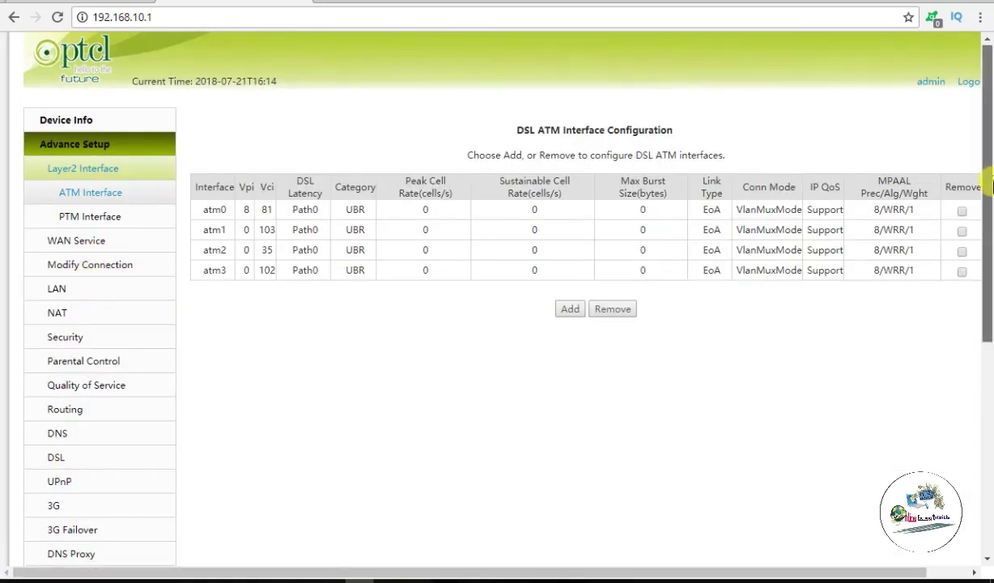
Step: Browse the Advance Setup and Wireless Basic pages, ending on Management's Settings – Backup page
drag(986, 200, 986, 340)
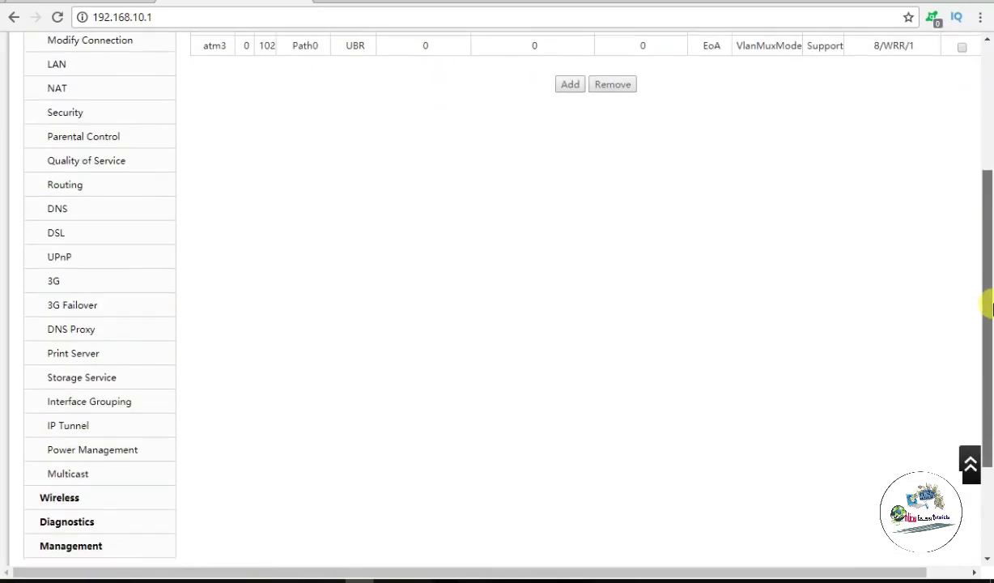
click(92, 502)
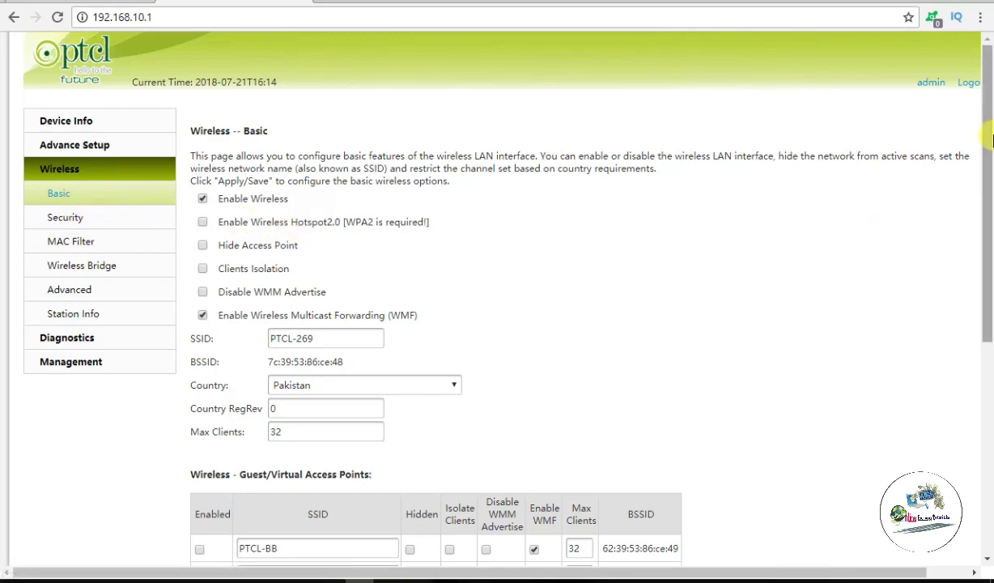
scroll(989, 160, down, 1)
scroll(989, 159, down, 1)
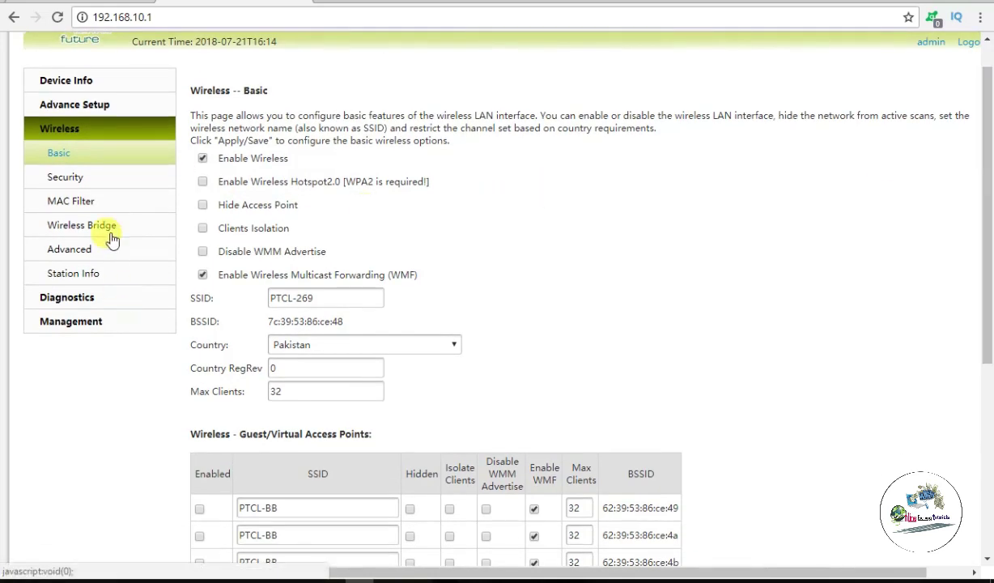
click(97, 325)
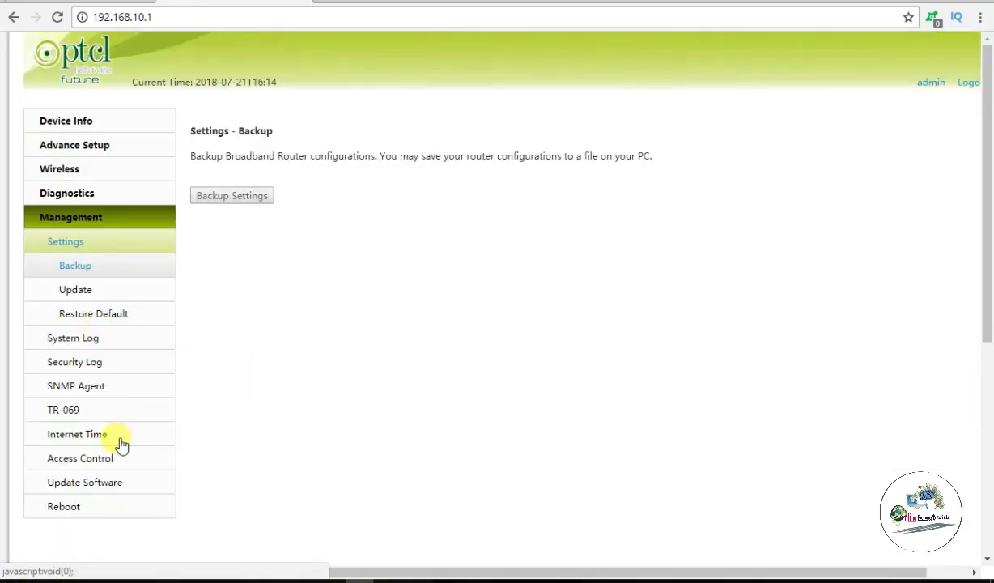
Step: Open the admin Access Control – Passwords page and step through its fields without changing anything
click(104, 459)
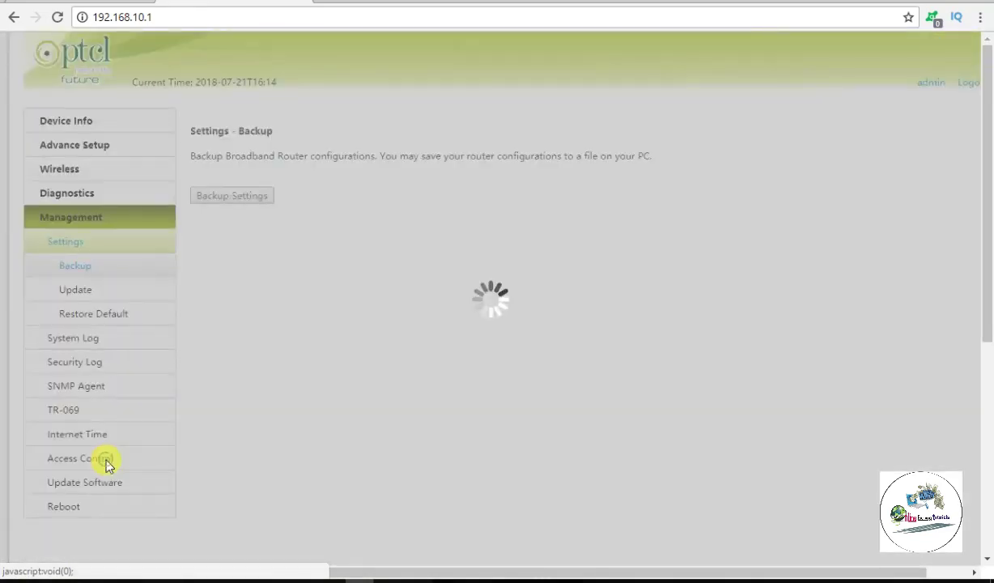
click(361, 283)
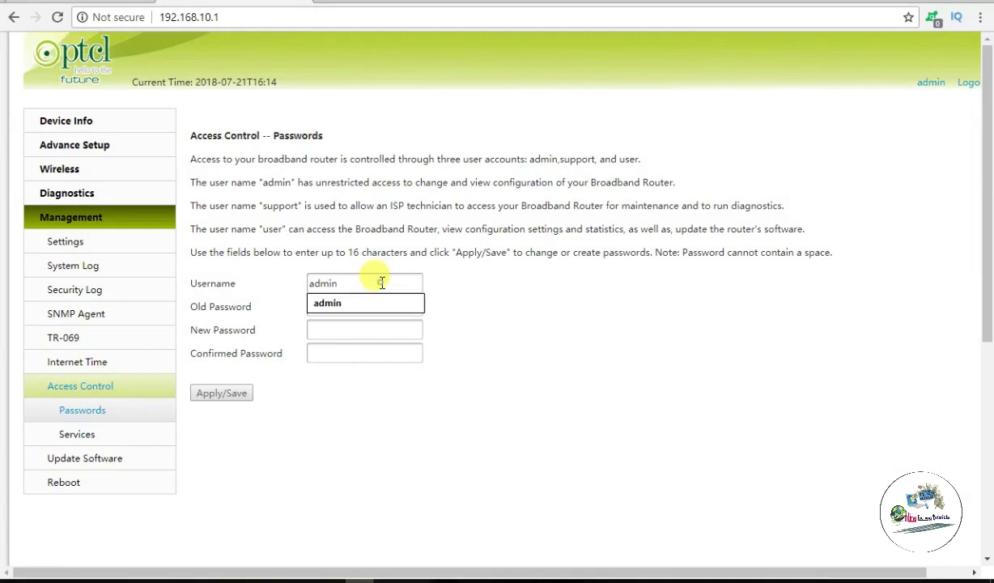
click(481, 296)
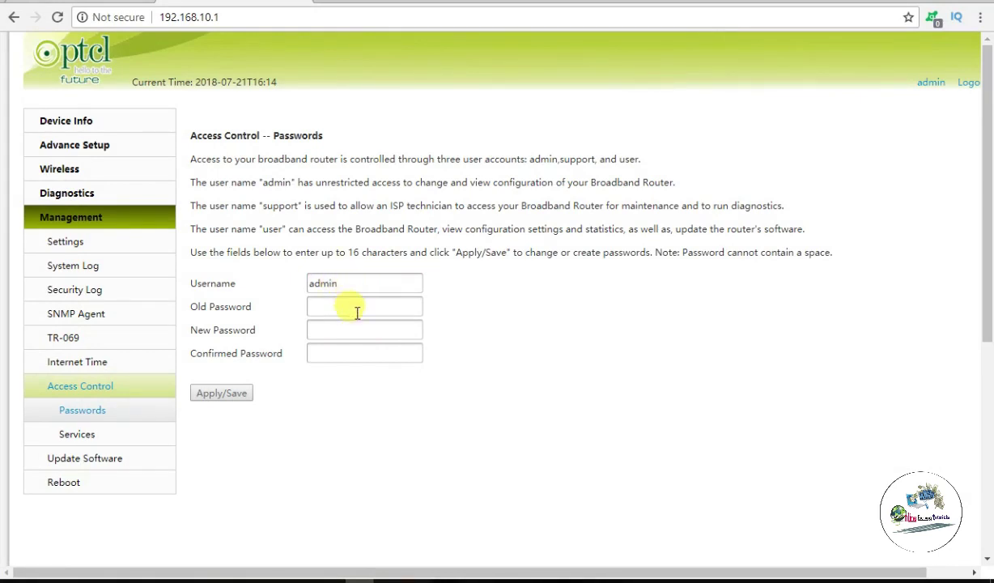
click(357, 312)
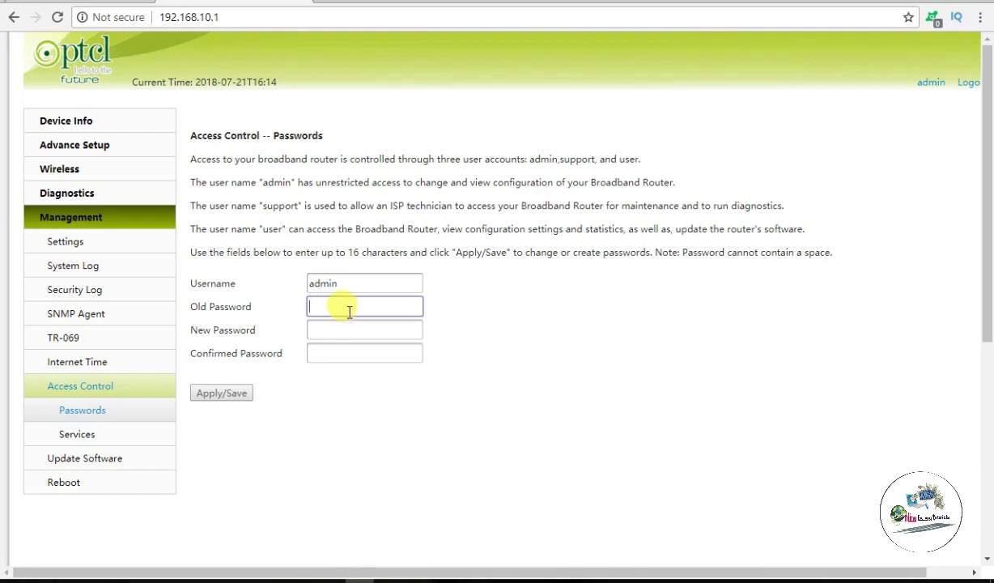
click(354, 332)
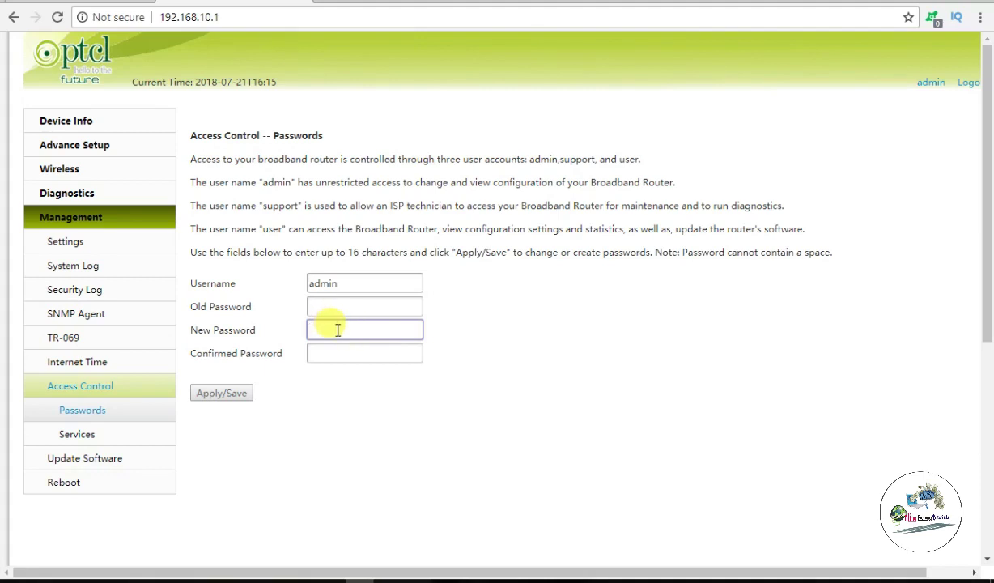
click(346, 347)
click(342, 326)
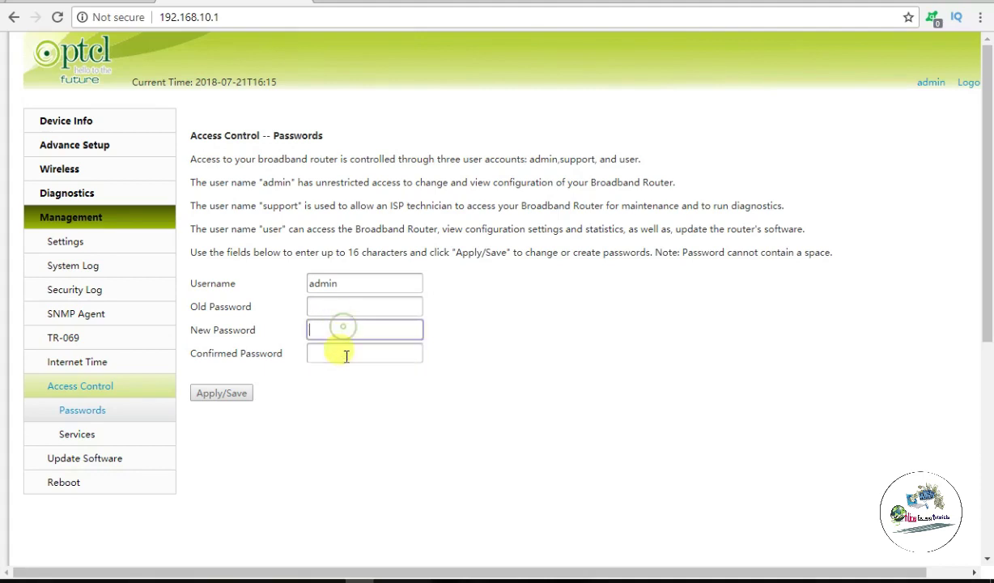
click(346, 352)
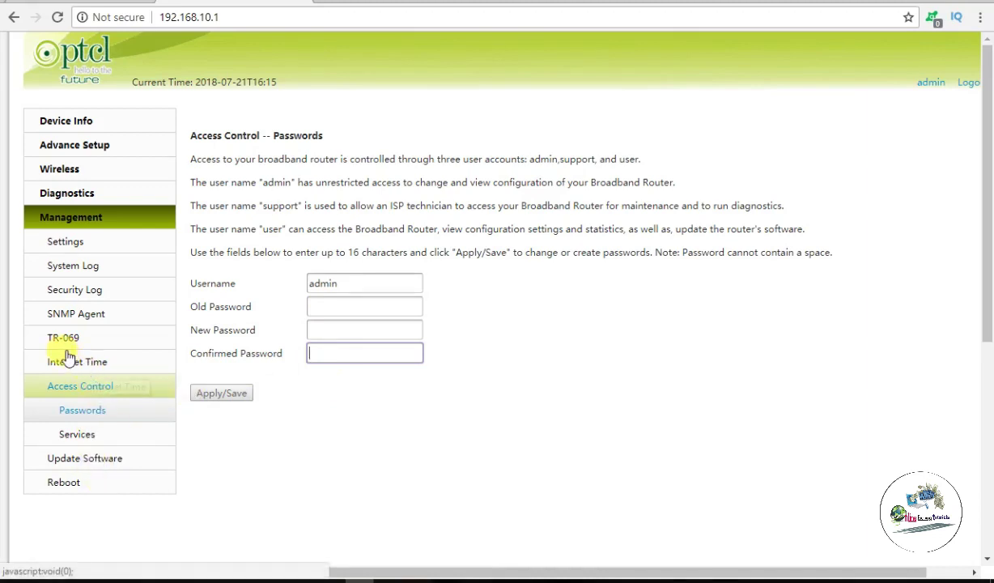
Step: Open Wireless – Basic for PTCL-269 and scroll to the three PTCL-BB guest access points
click(83, 172)
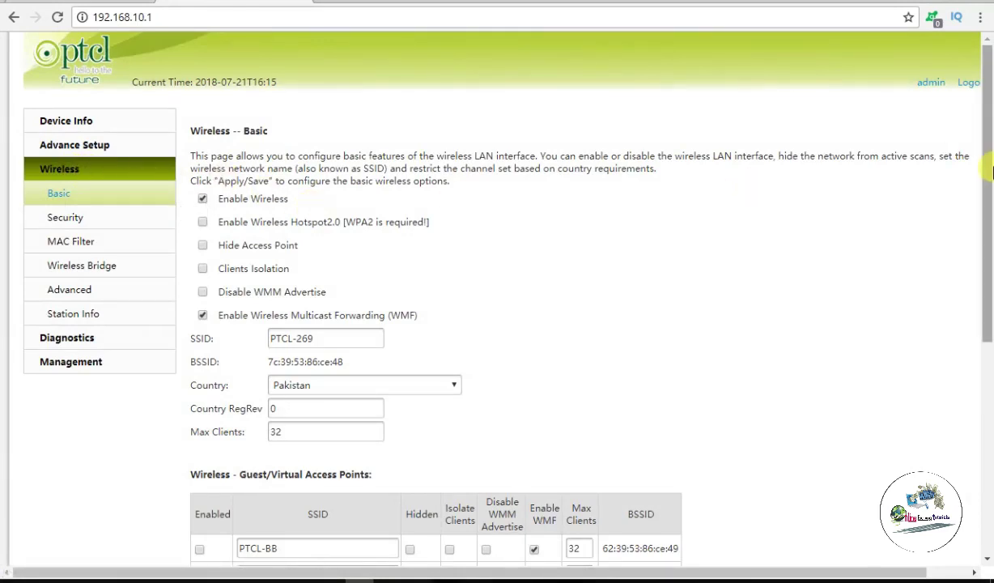
drag(990, 170, 991, 95)
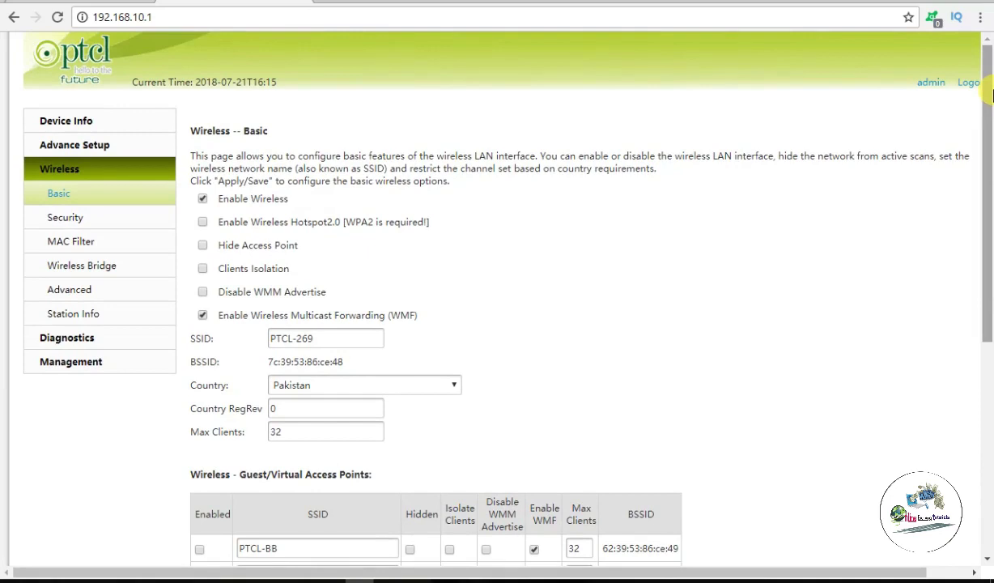
scroll(656, 91, down, 1)
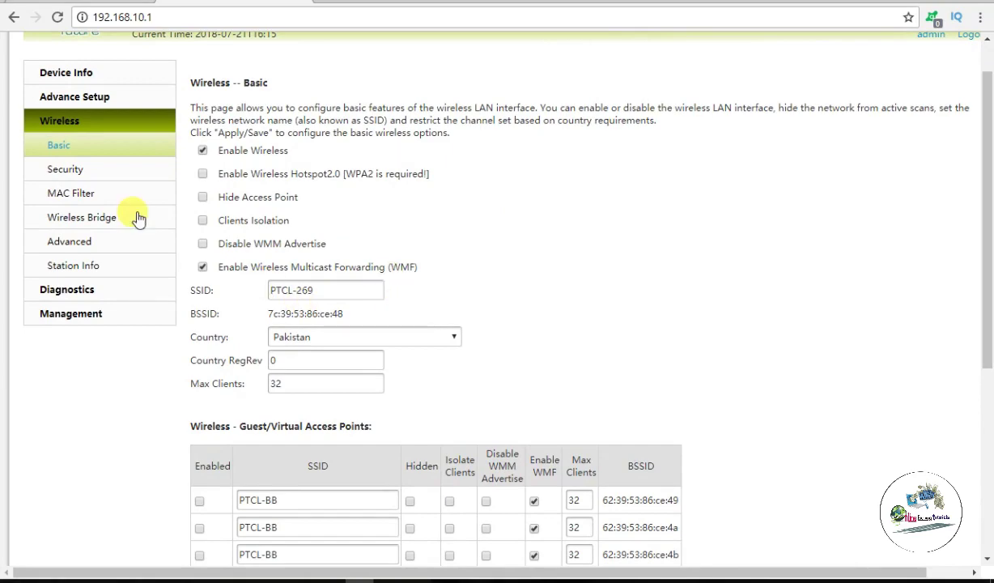
Step: Open Wireless – Security and confirm Enable WPS stays Disabled
click(78, 172)
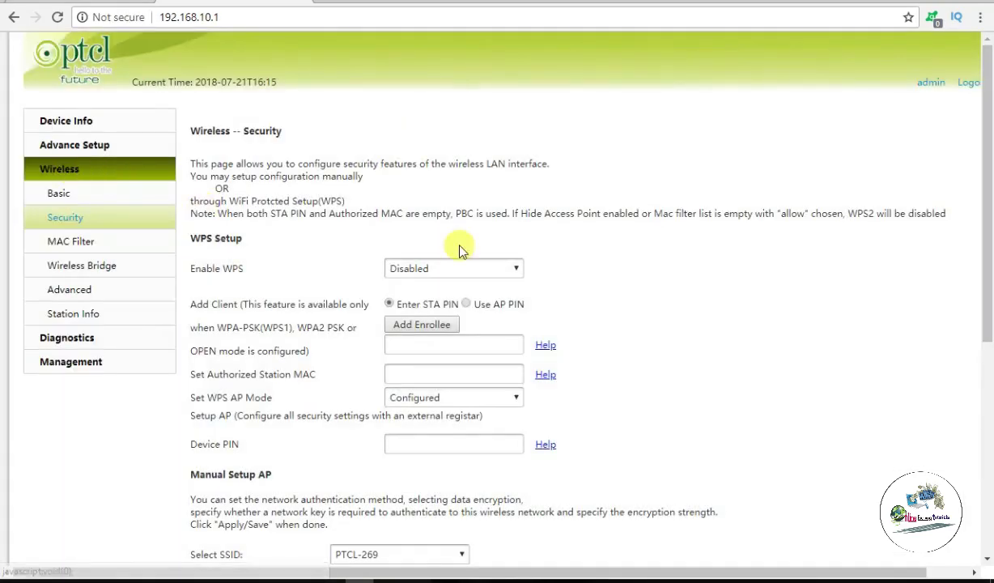
drag(989, 216, 989, 263)
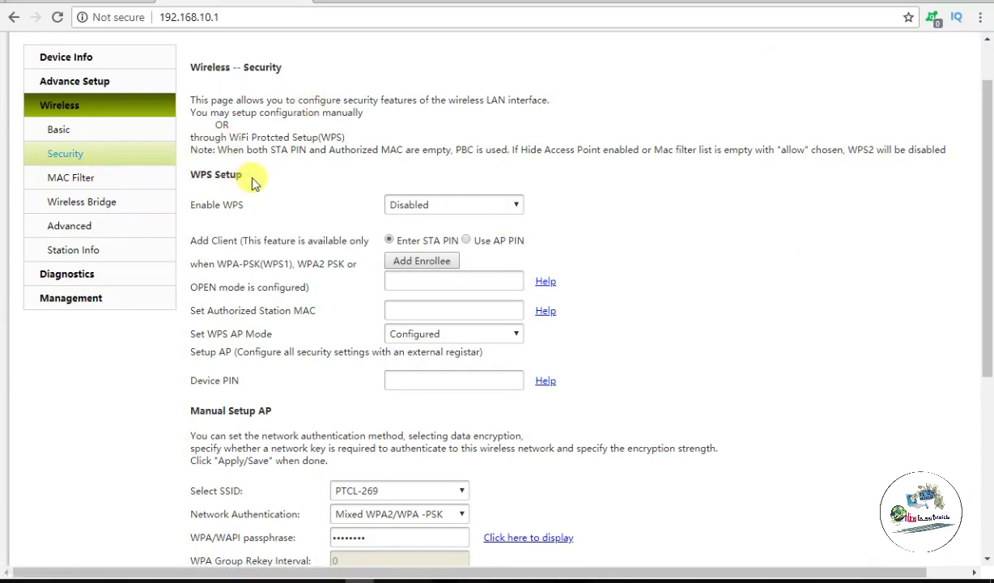
click(516, 206)
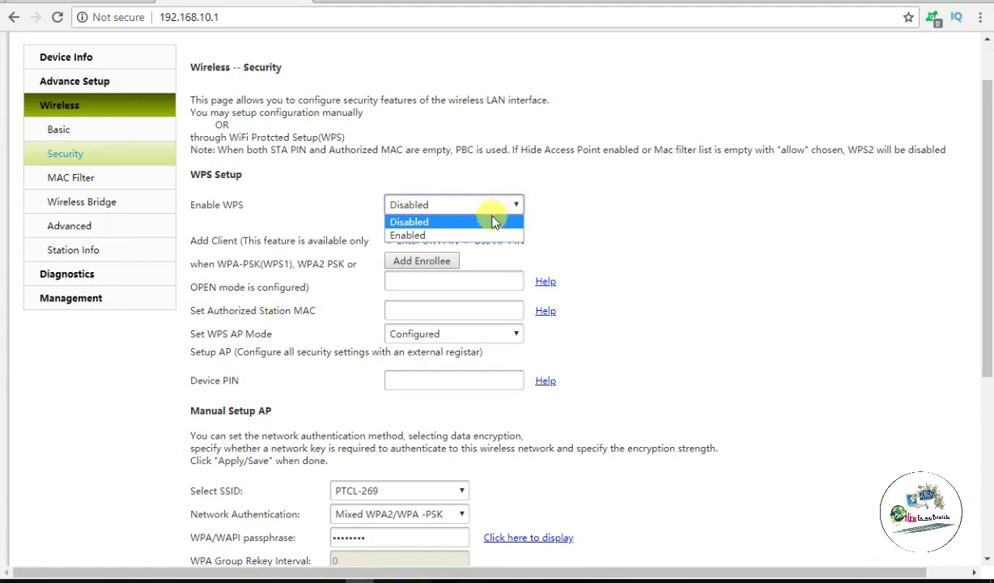
click(494, 223)
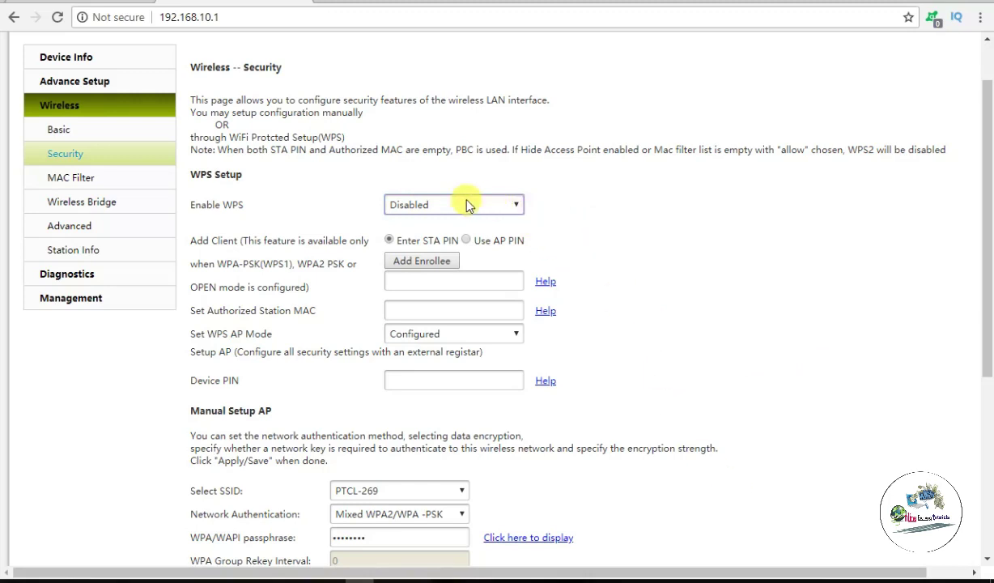
click(493, 212)
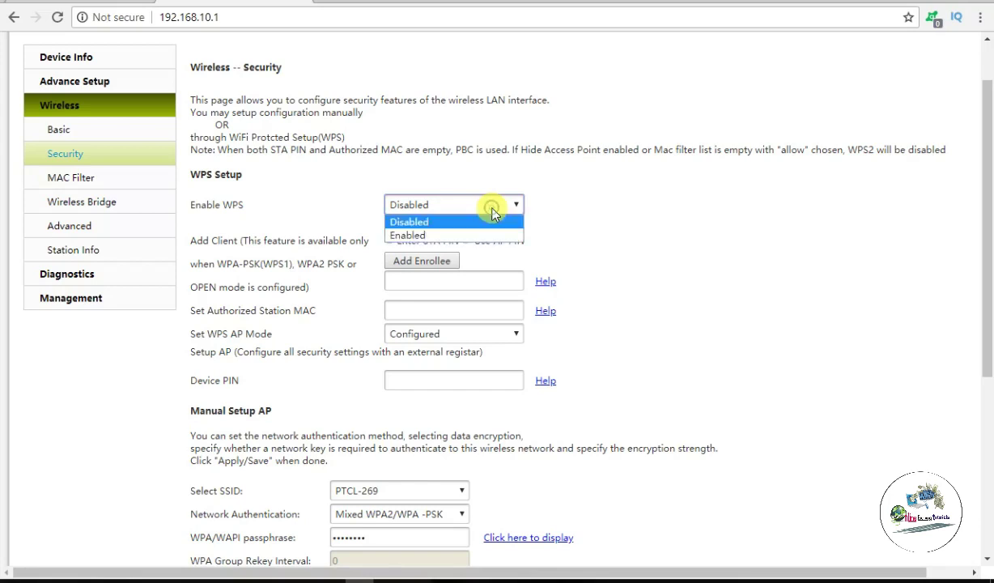
click(585, 210)
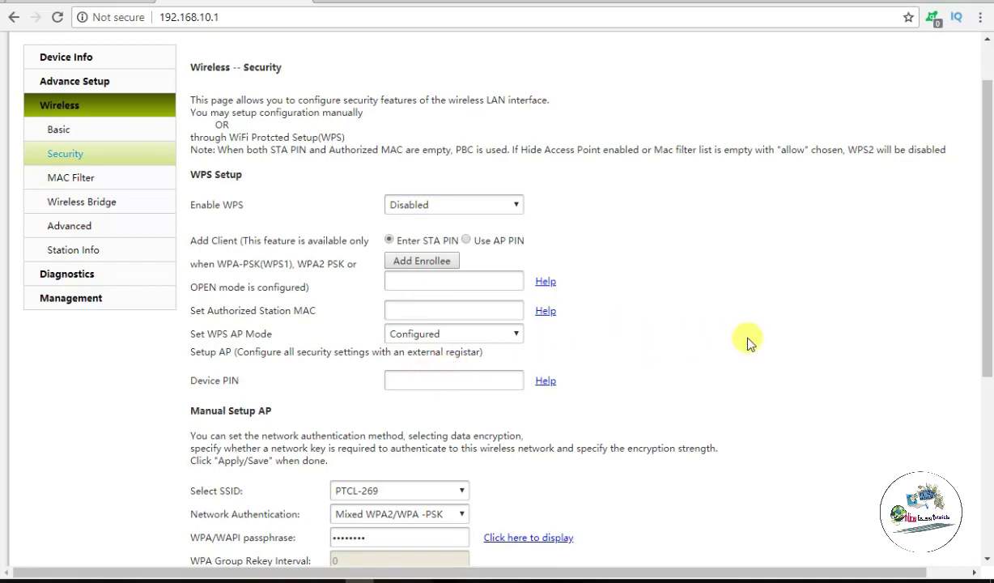
scroll(989, 318, down, 1)
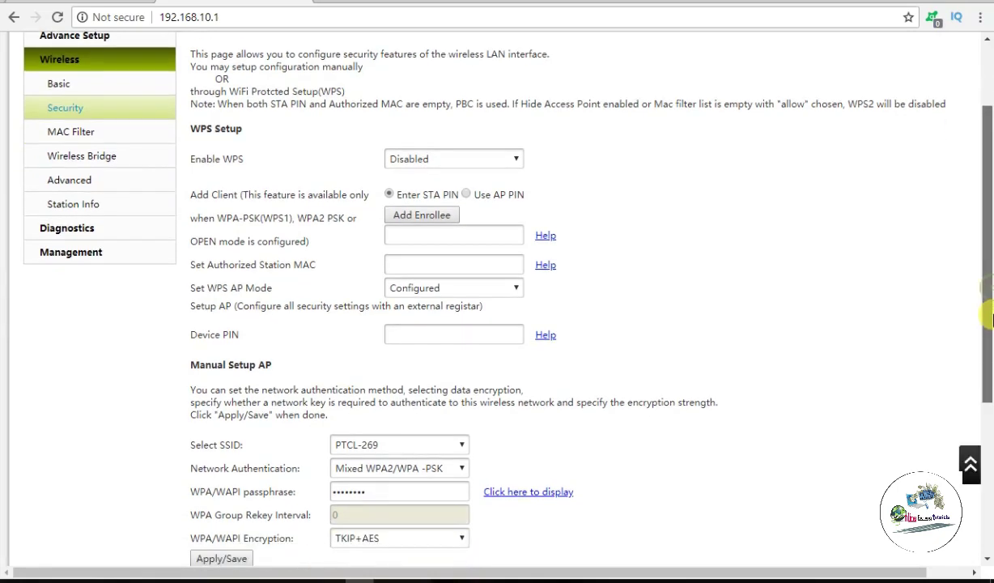
drag(989, 318, 989, 312)
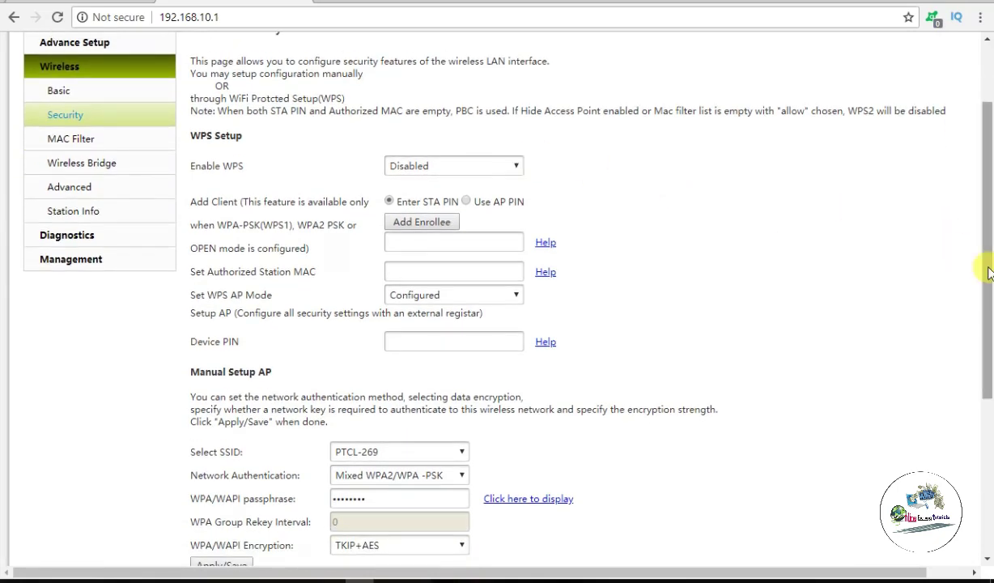
drag(989, 273, 987, 371)
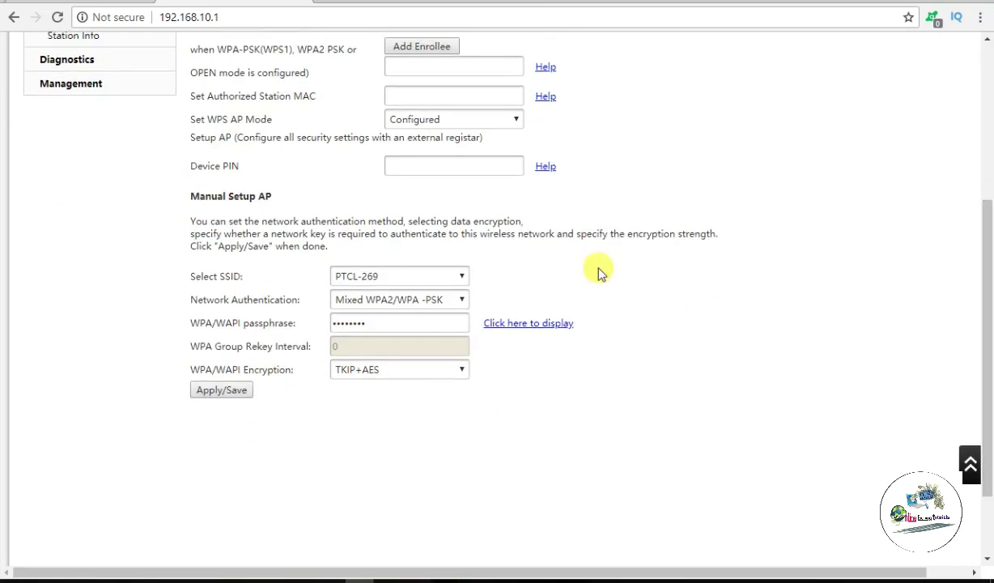
click(503, 327)
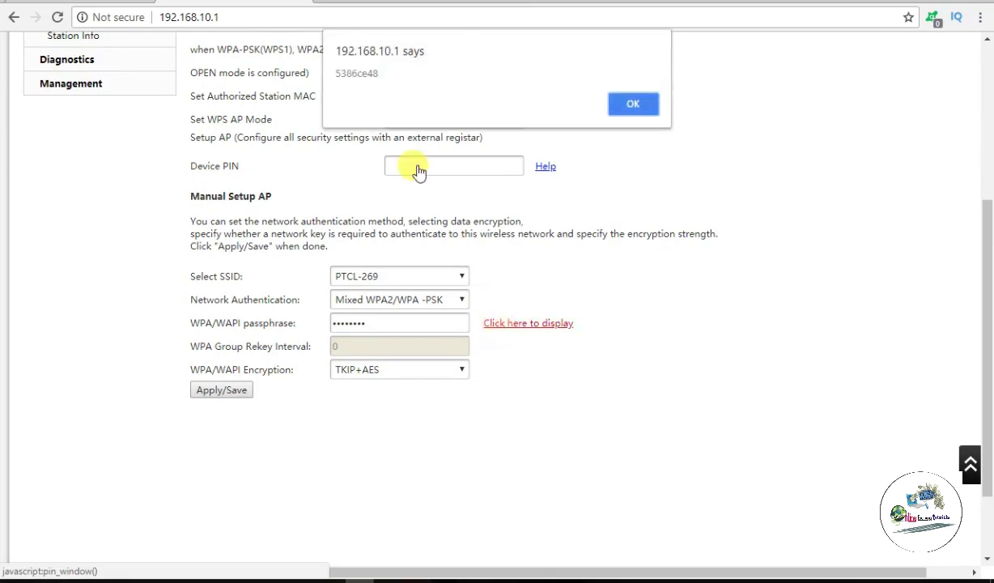
double_click(393, 72)
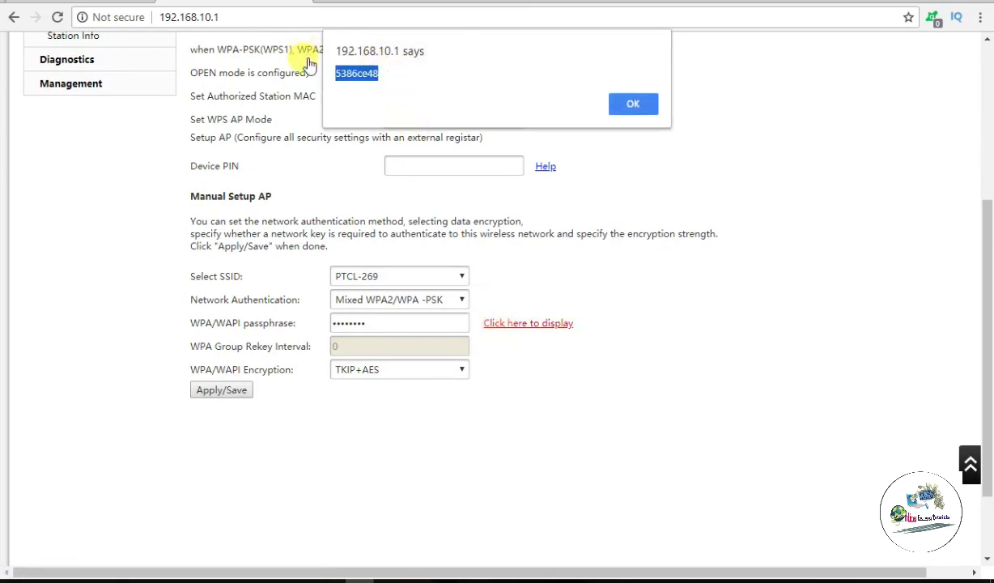
click(440, 86)
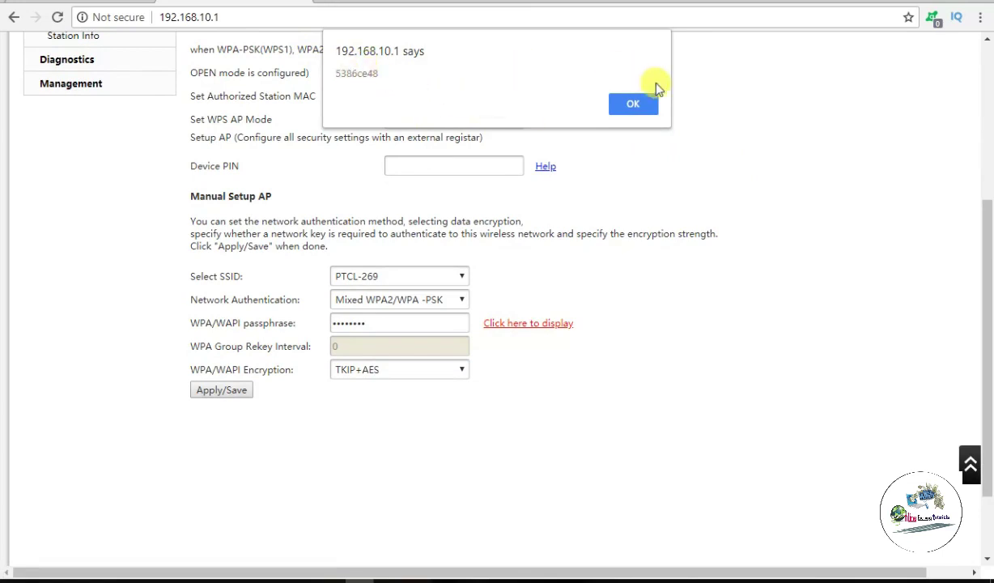
click(642, 105)
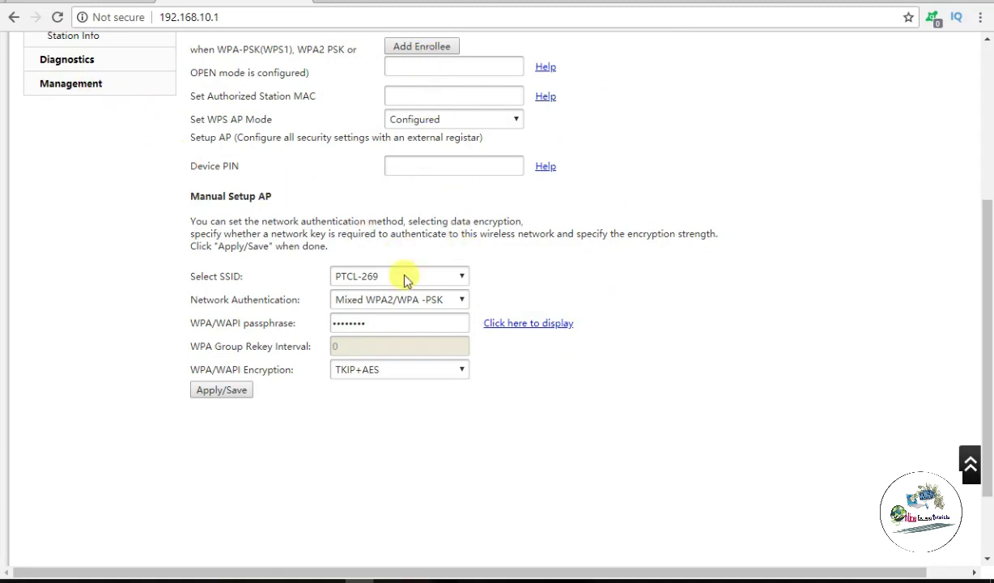
Step: Replace the PTCL-269 WPA passphrase with the new eight-character key and Apply/Save
click(446, 322)
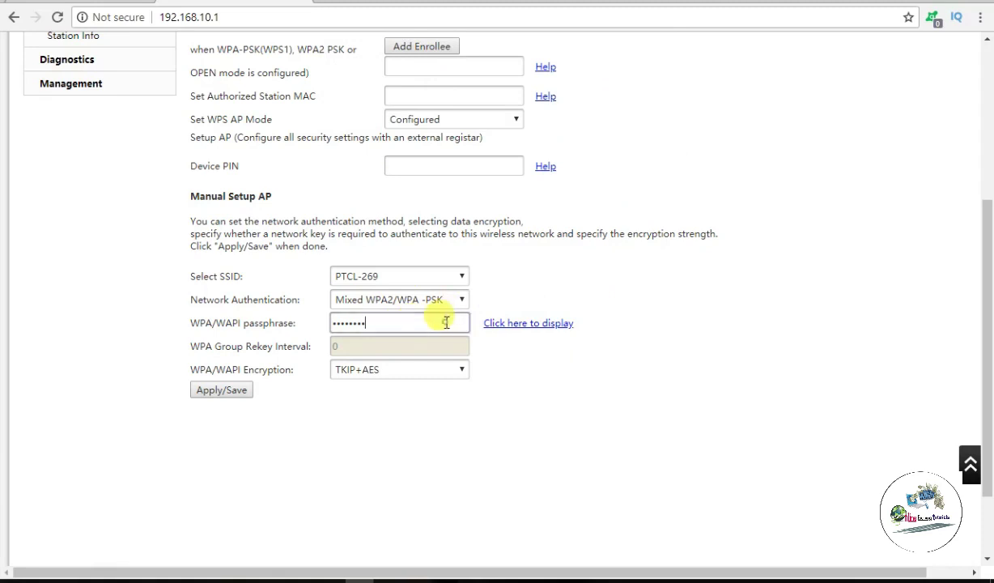
key(BackSpace)
key(BackSpace)
key(BackSpace)
key(BackSpace)
key(BackSpace)
key(BackSpace)
key(BackSpace)
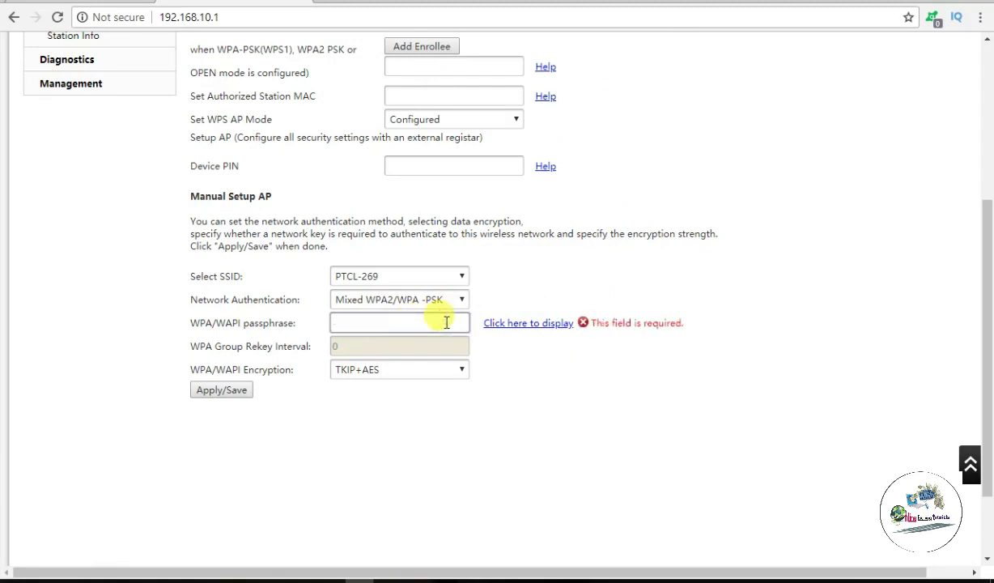
text(1)
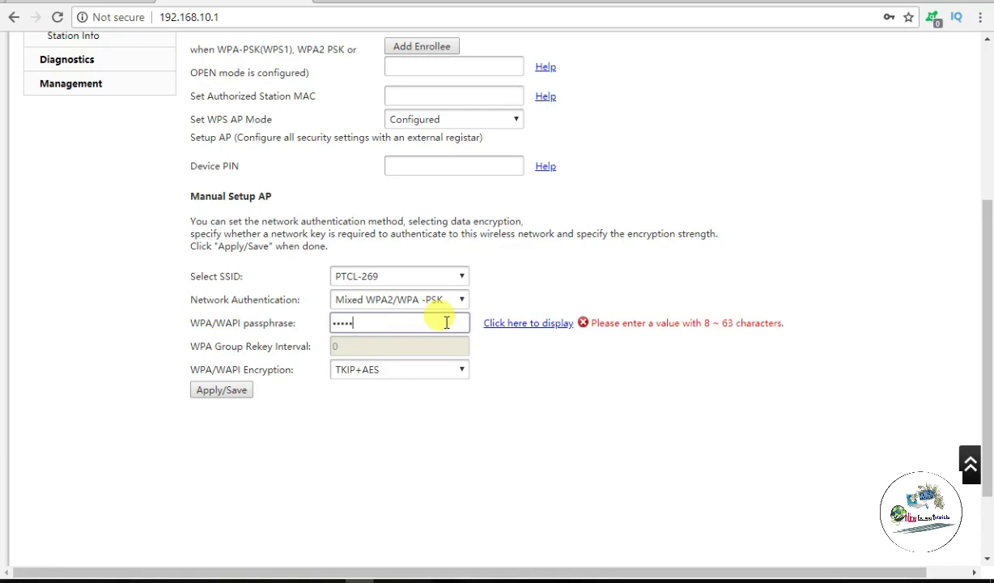
text(2345678)
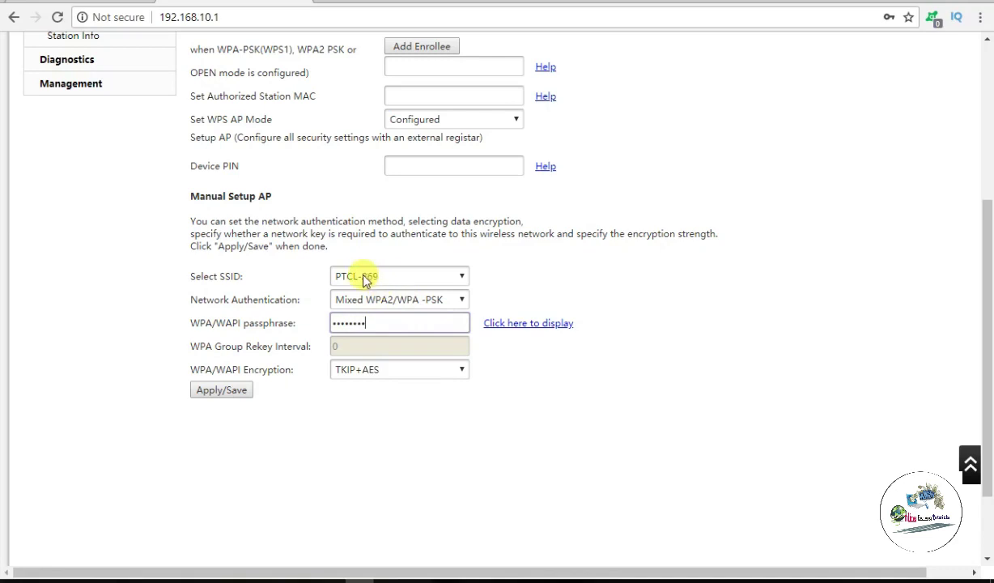
click(211, 391)
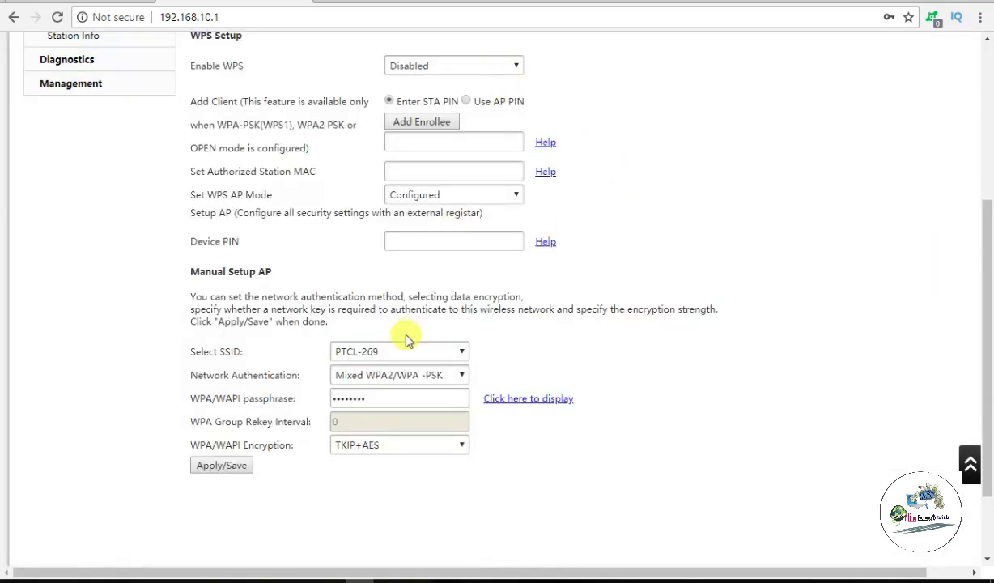
scroll(397, 364, down, 1)
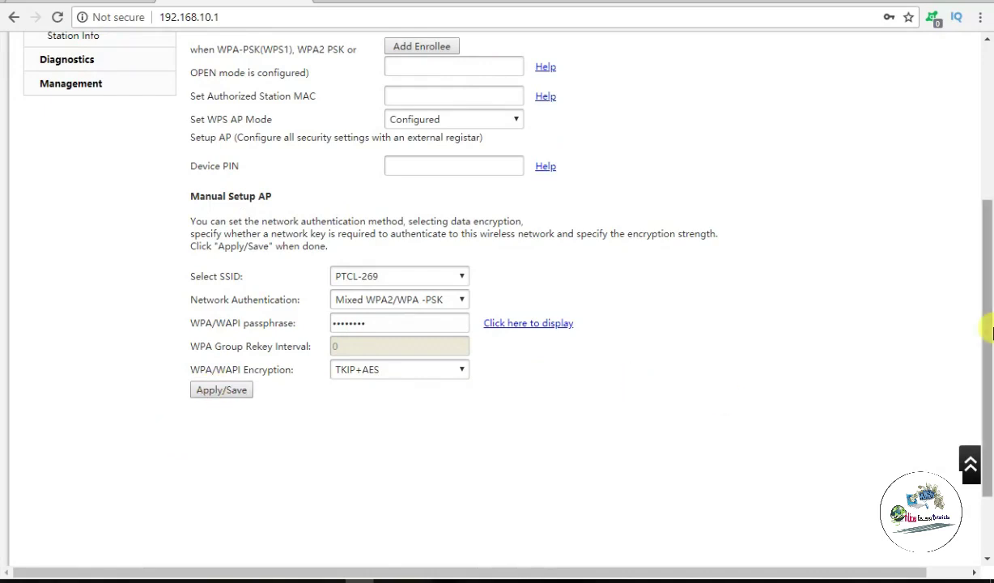
drag(988, 295, 989, 138)
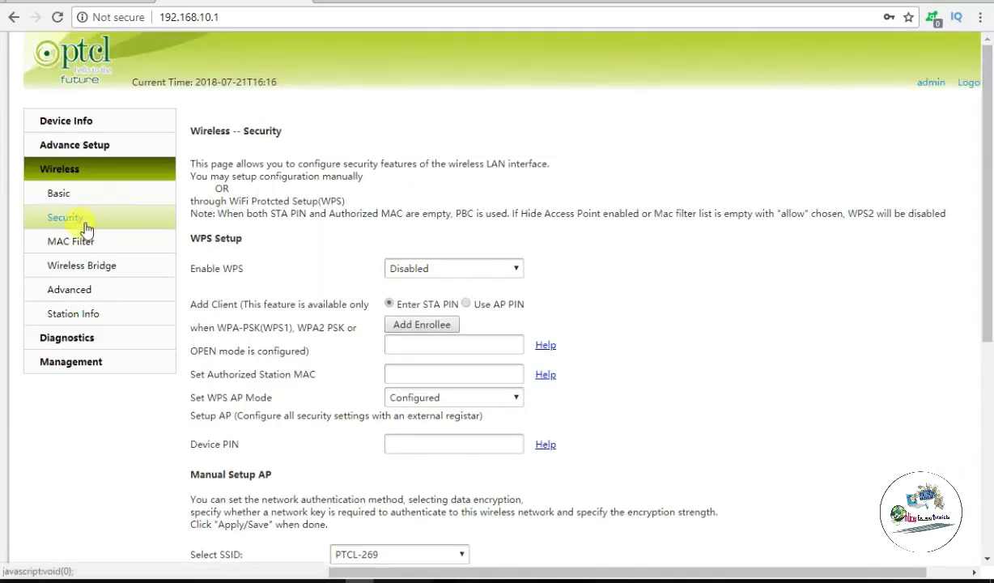
Step: Reconnect the laptop to PTCL-269 from the Wi-Fi flyout using the new security key
click(62, 193)
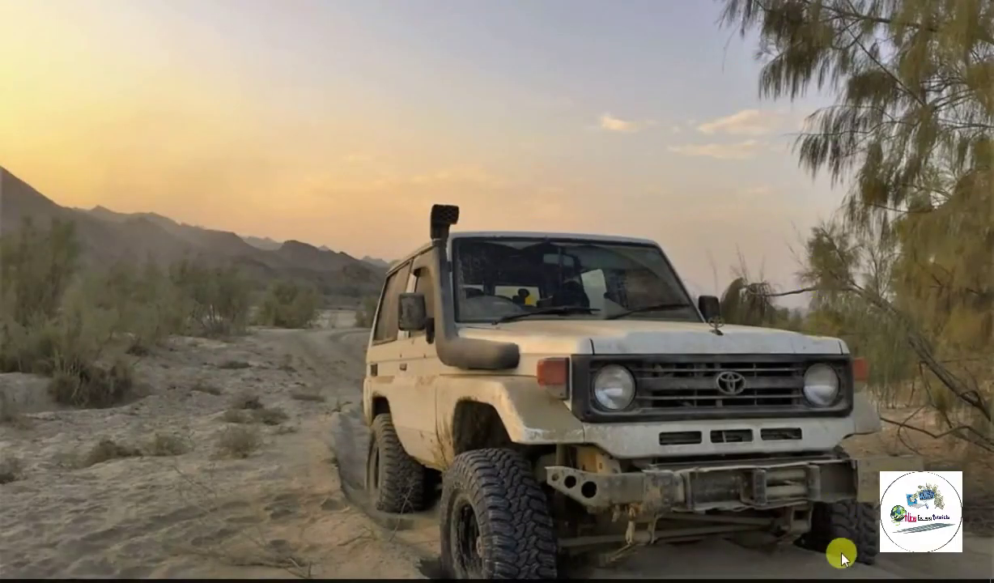
click(812, 581)
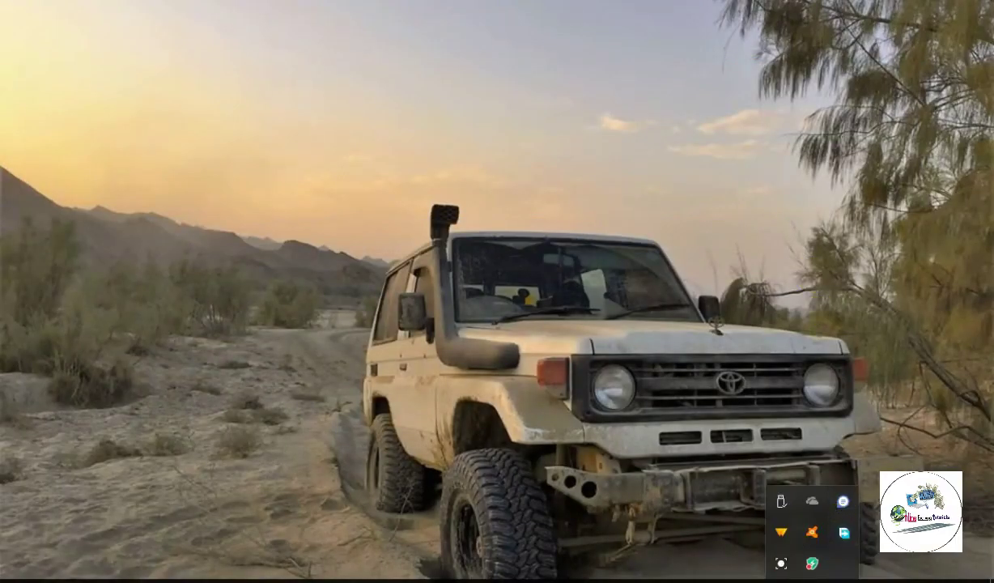
click(867, 545)
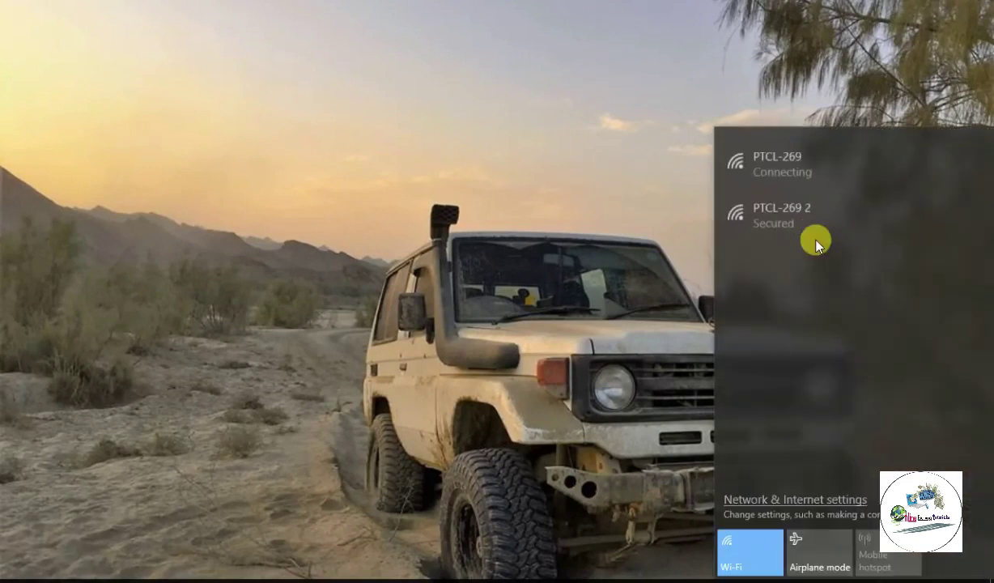
click(791, 162)
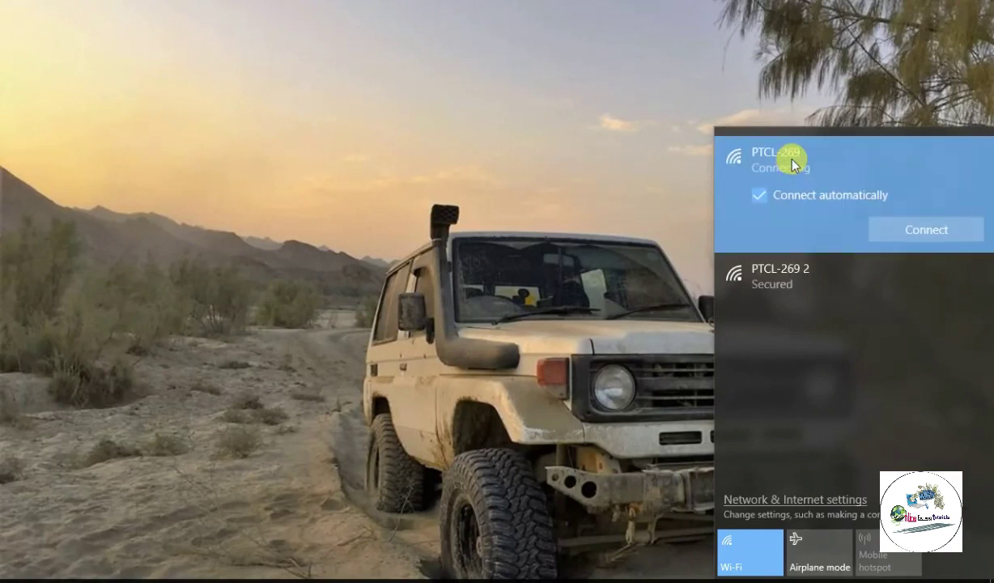
click(923, 231)
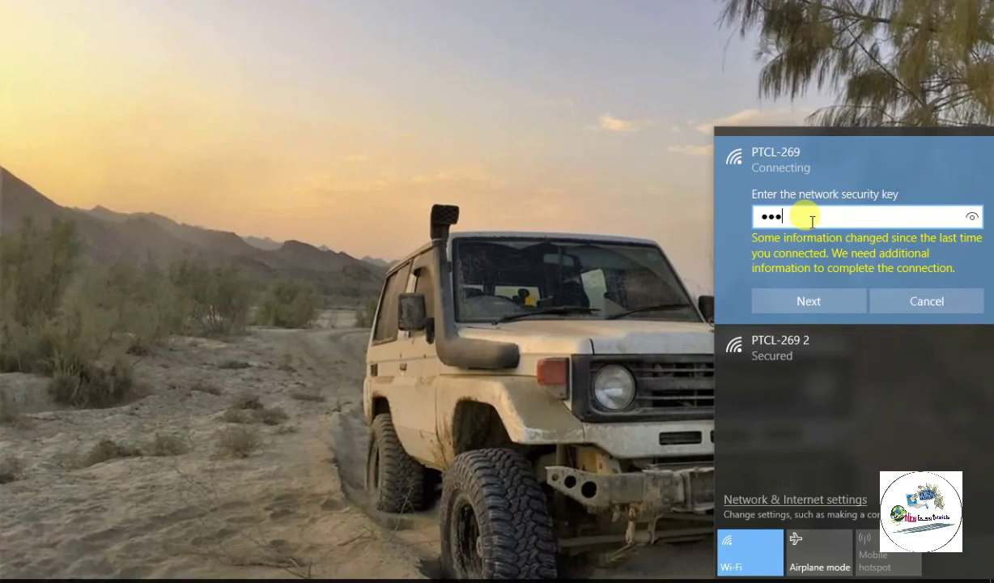
text(••)
click(810, 296)
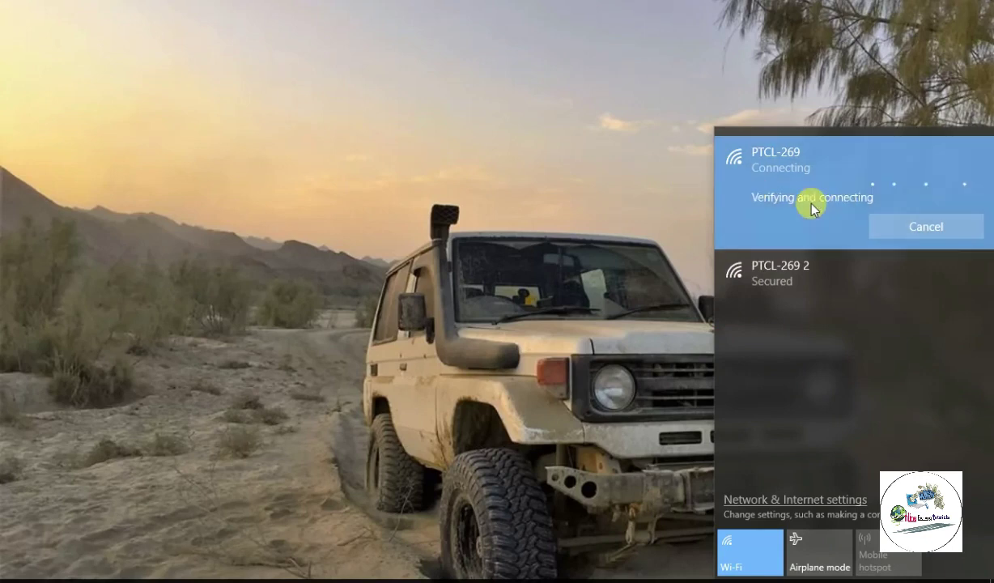
click(490, 264)
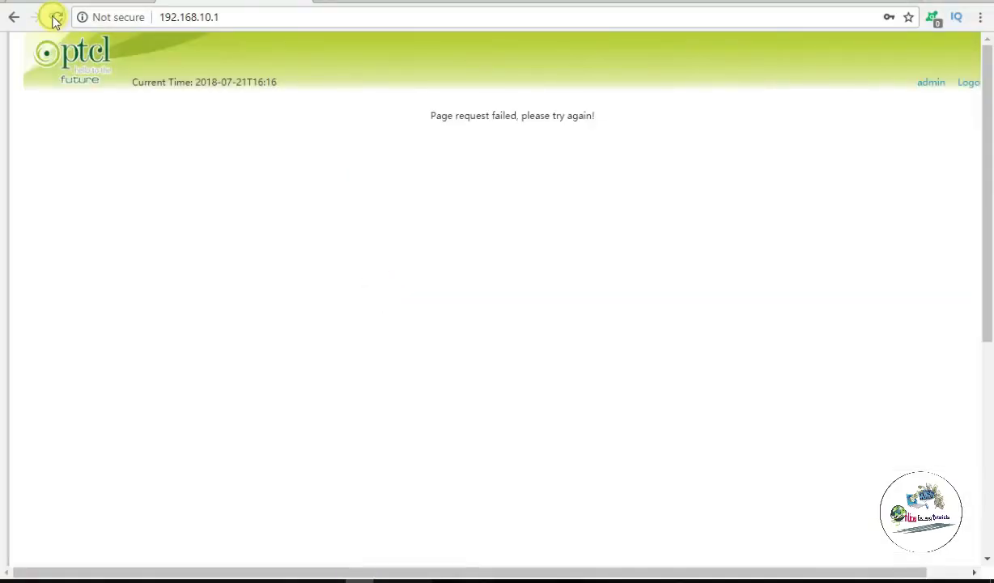
Step: Reload the failed router page and return to Wireless – Basic showing SSID PTCL-269
click(55, 17)
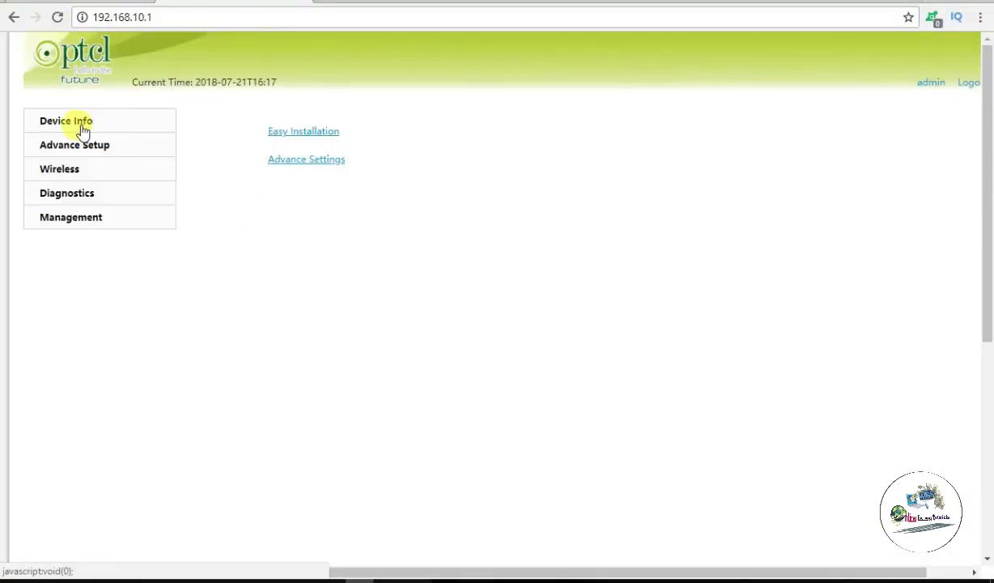
click(75, 168)
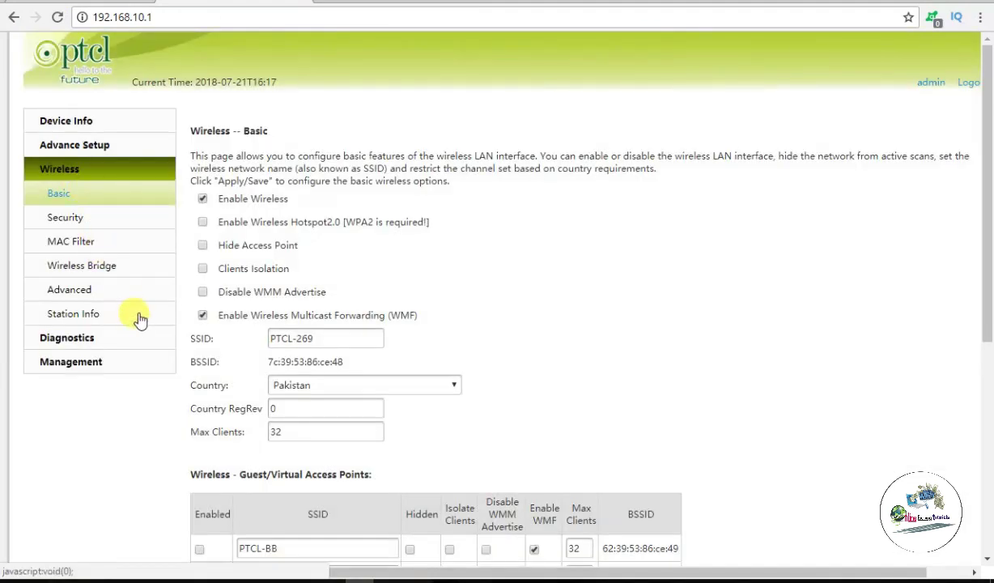